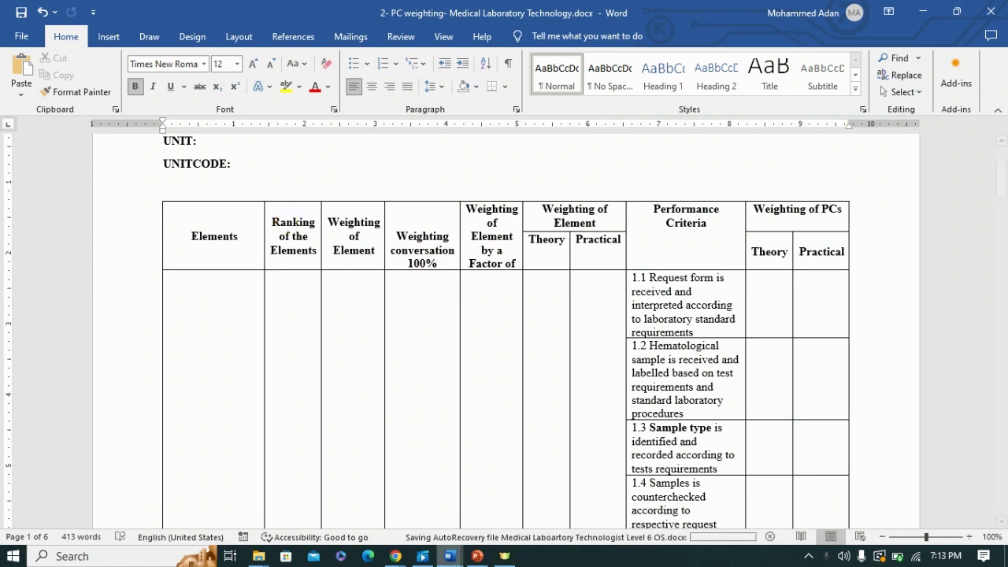
Switch to the PC Rough Sketch document, maximize it and start a new line below the column headings
{"action": "left_click", "coordinate": [450, 559]}
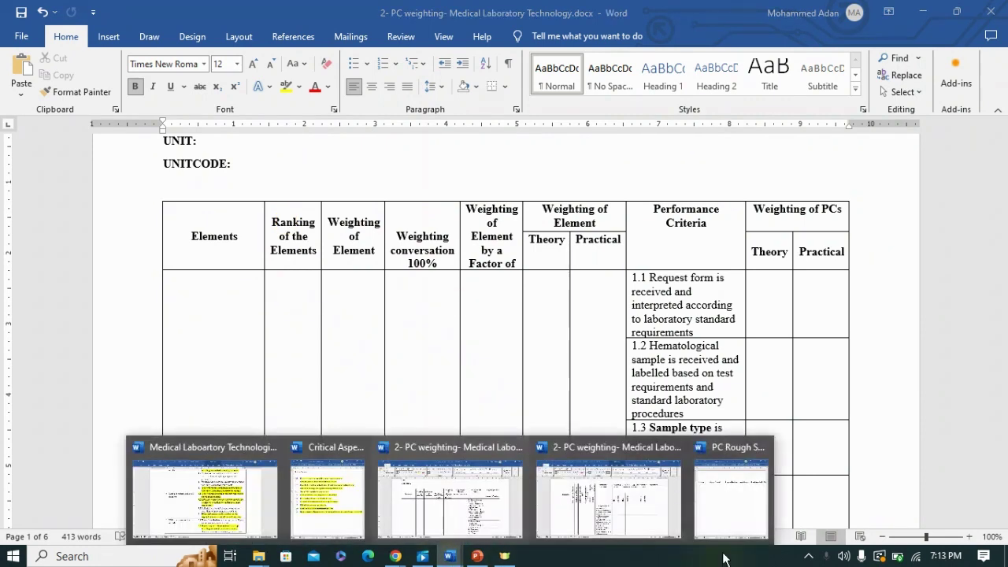
{"action": "left_click", "coordinate": [720, 510]}
{"action": "left_click", "coordinate": [455, 15]}
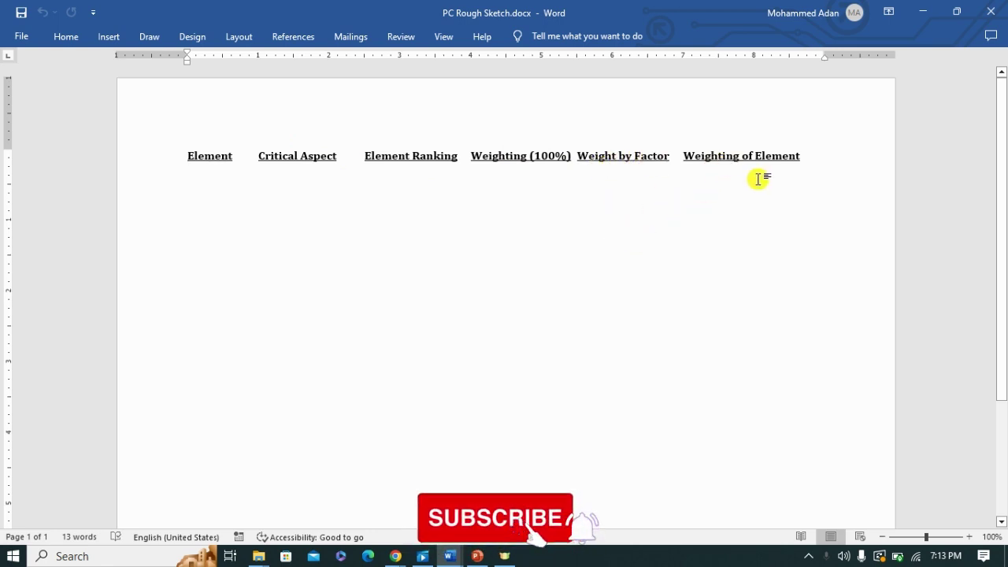
{"action": "left_click", "coordinate": [188, 158]}
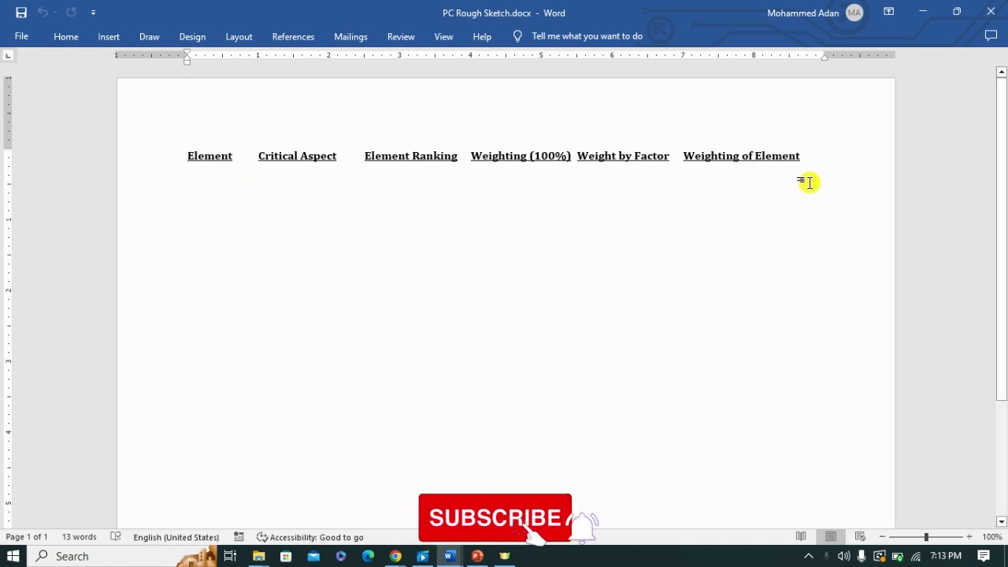
{"action": "left_click", "coordinate": [825, 156]}
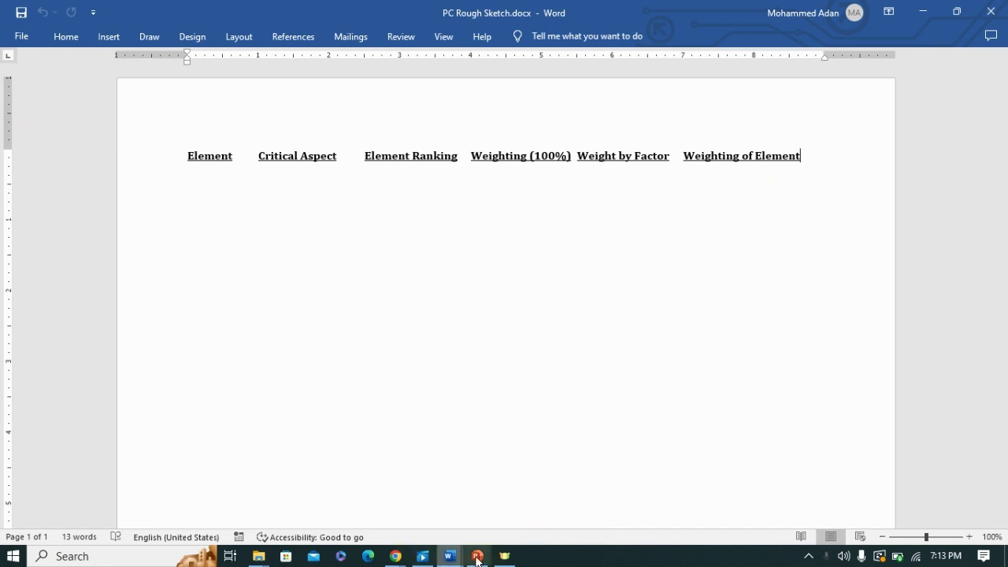
{"action": "key", "text": "Return"}
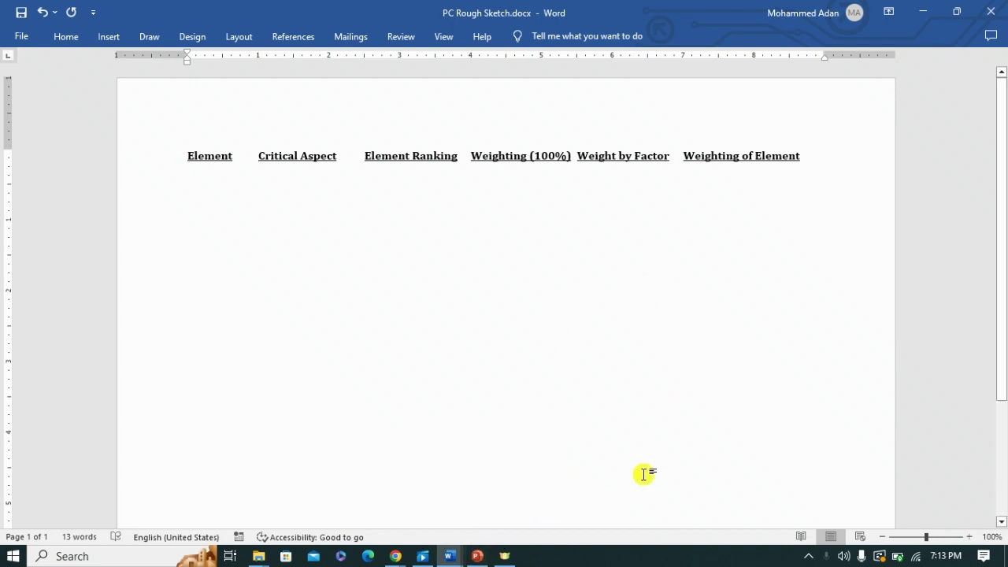
Place the rough sketch side by side with the Medical Laboartory Technologist Level 6 OS document, with its elements column in view
{"action": "key", "text": "super+Left"}
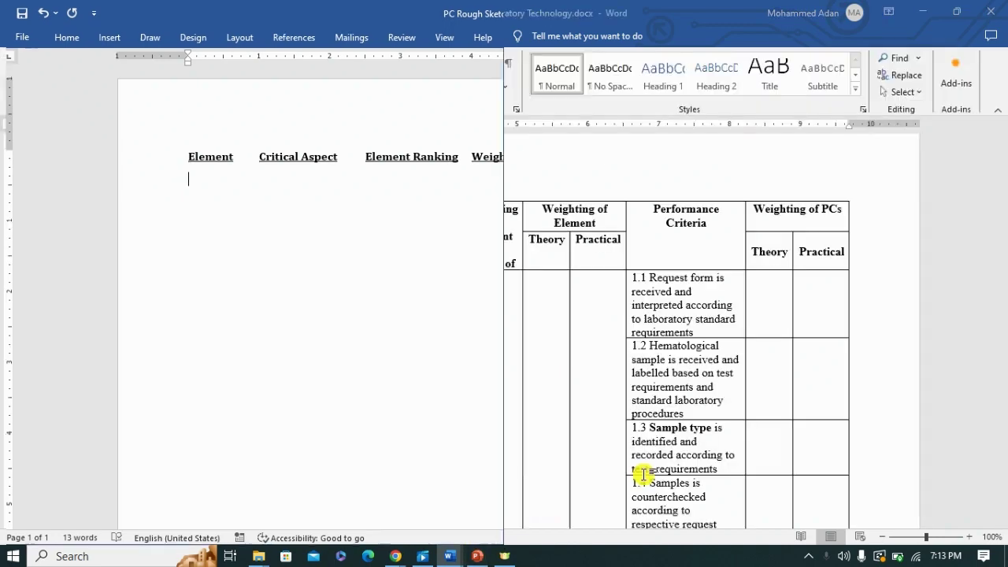
{"action": "left_click", "coordinate": [771, 196]}
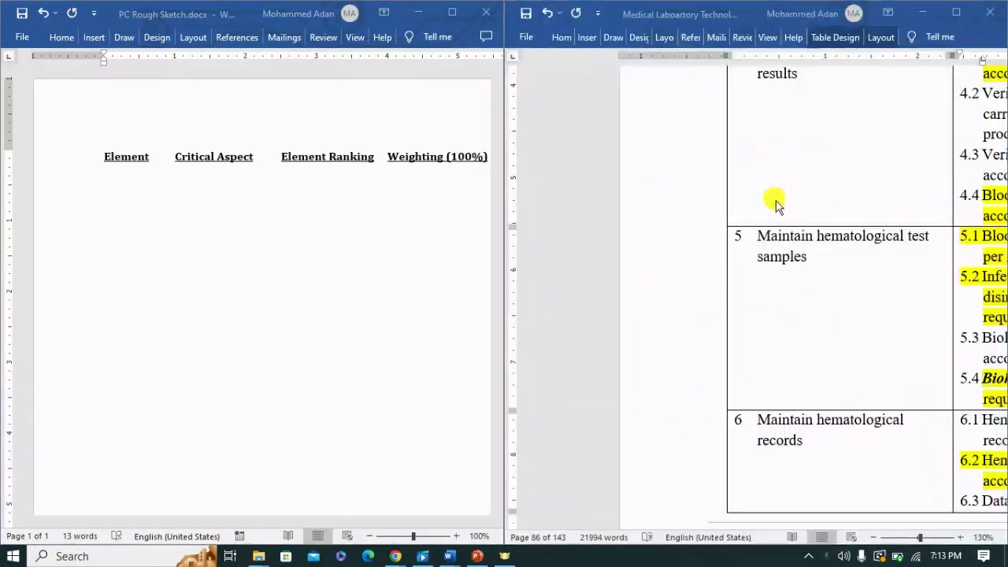
{"action": "left_click_drag", "start_coordinate": [710, 523], "coordinate": [831, 521]}
List element numbers 1 to 6 on separate lines under the Element heading, matching the elements in the standards document
{"action": "left_click", "coordinate": [161, 174]}
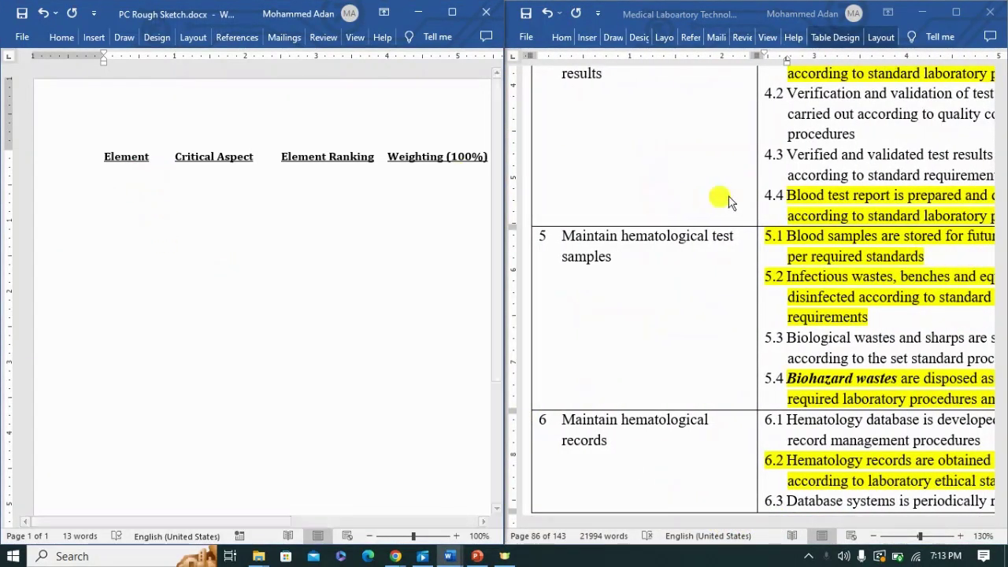
{"action": "scroll", "coordinate": [731, 178], "scroll_direction": "up", "scroll_amount": 10}
{"action": "scroll", "coordinate": [735, 180], "scroll_direction": "up", "scroll_amount": 5}
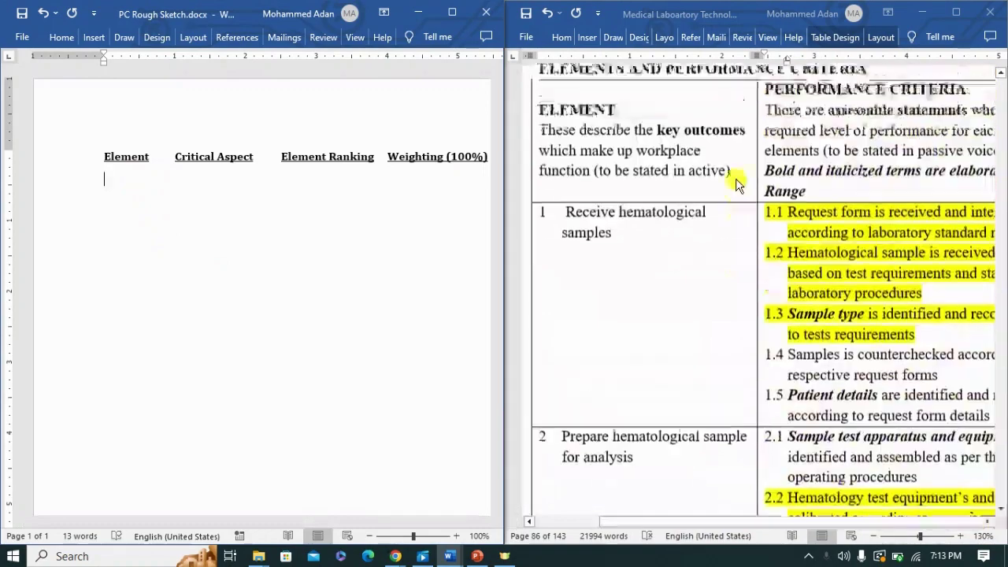
{"action": "scroll", "coordinate": [732, 181], "scroll_direction": "down", "scroll_amount": 8}
{"action": "scroll", "coordinate": [733, 184], "scroll_direction": "down", "scroll_amount": 10}
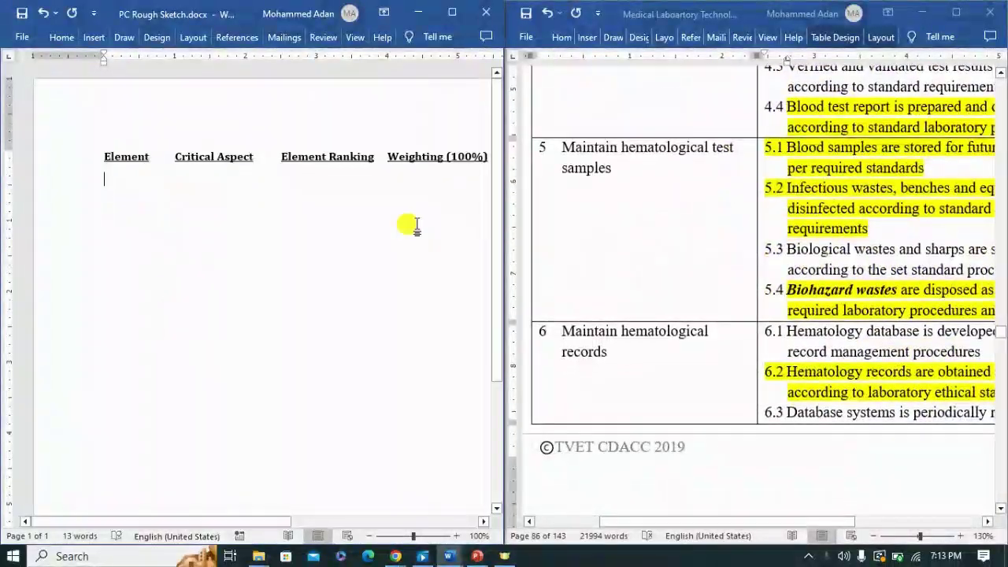
{"action": "type", "text": "1 2 "}
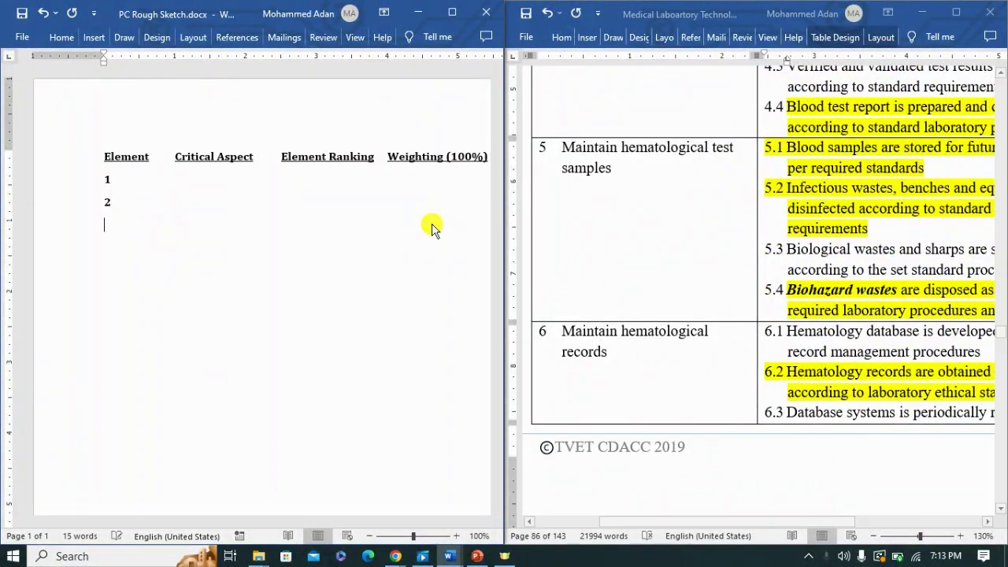
{"action": "type", "text": "3"}
{"action": "key", "text": "Return"}
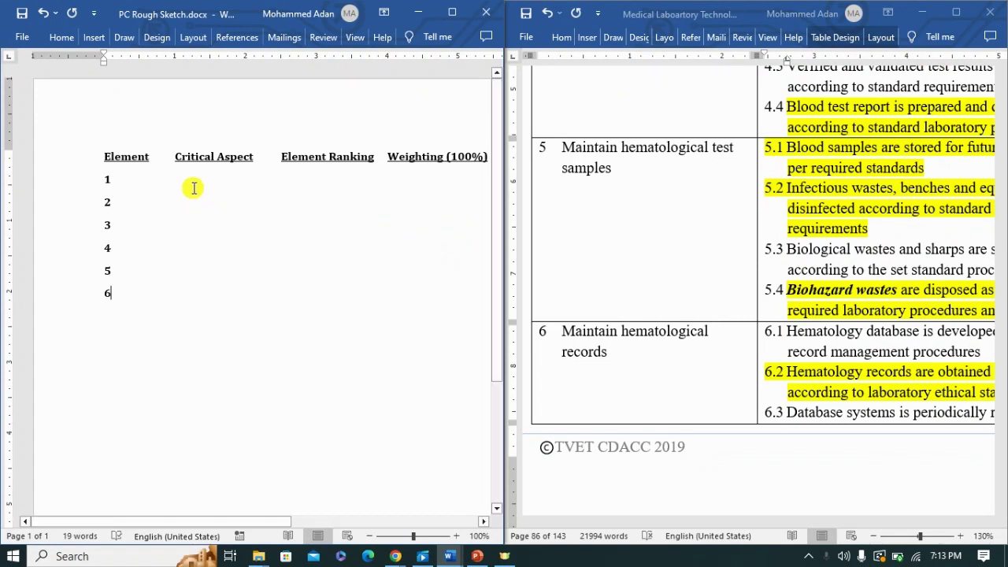
Count element 1's highlighted performance criteria and enter 3 as its critical aspect count in the rough sketch
{"action": "key", "text": "Tab"}
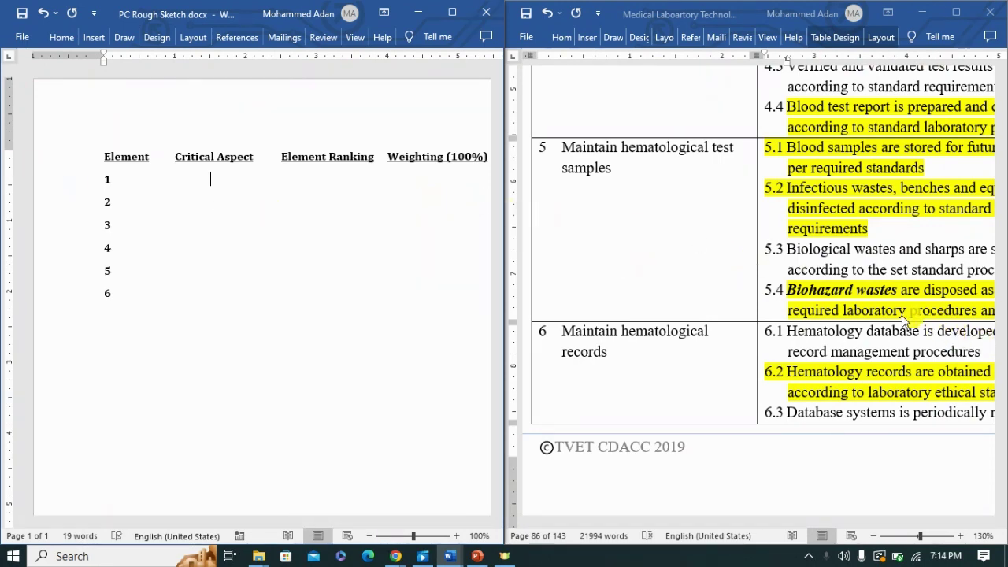
{"action": "scroll", "coordinate": [889, 299], "scroll_direction": "up", "scroll_amount": 15}
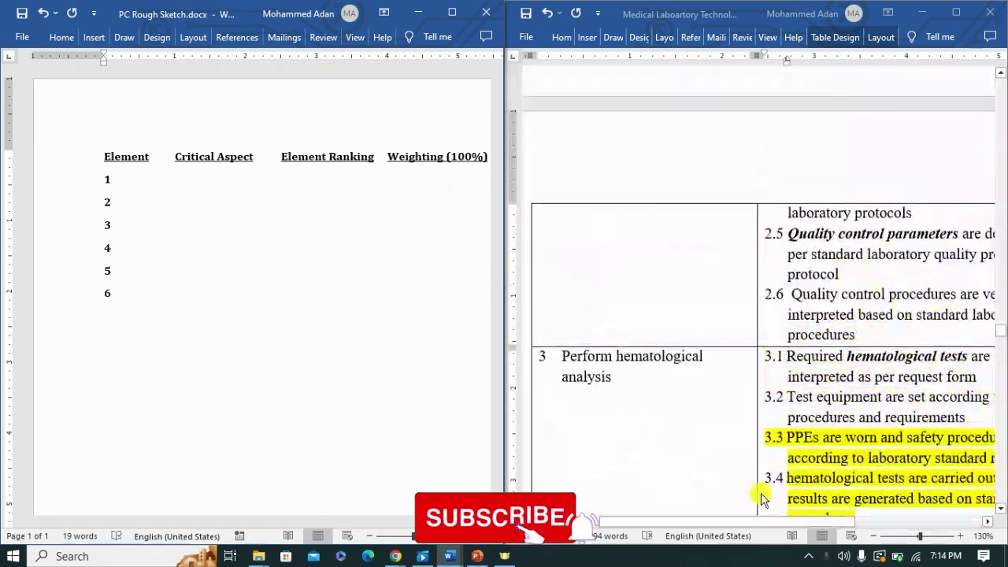
{"action": "left_click_drag", "start_coordinate": [758, 522], "coordinate": [791, 522]}
{"action": "scroll", "coordinate": [848, 258], "scroll_direction": "up", "scroll_amount": 5}
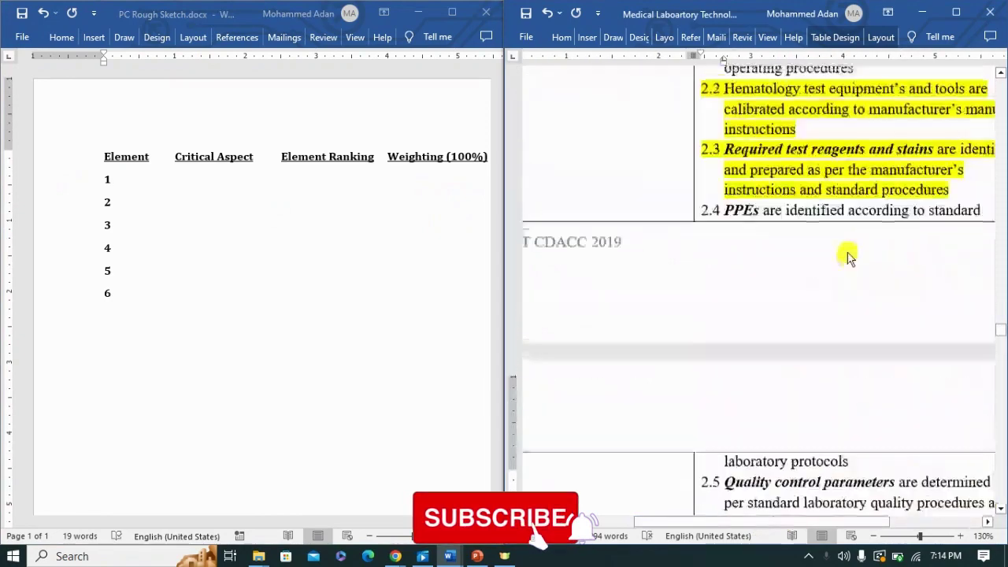
{"action": "scroll", "coordinate": [848, 258], "scroll_direction": "up", "scroll_amount": 8}
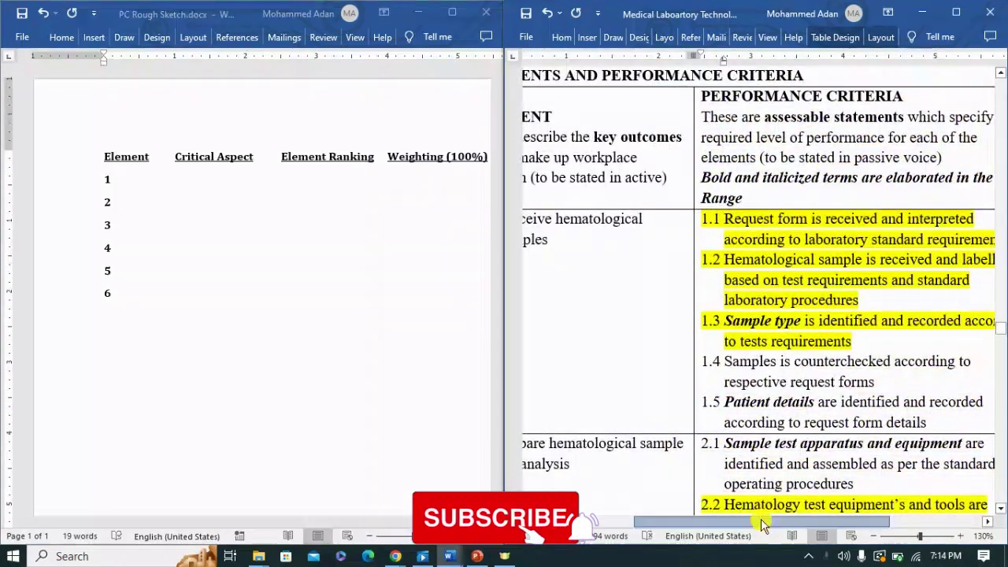
{"action": "left_click_drag", "start_coordinate": [762, 525], "coordinate": [714, 522]}
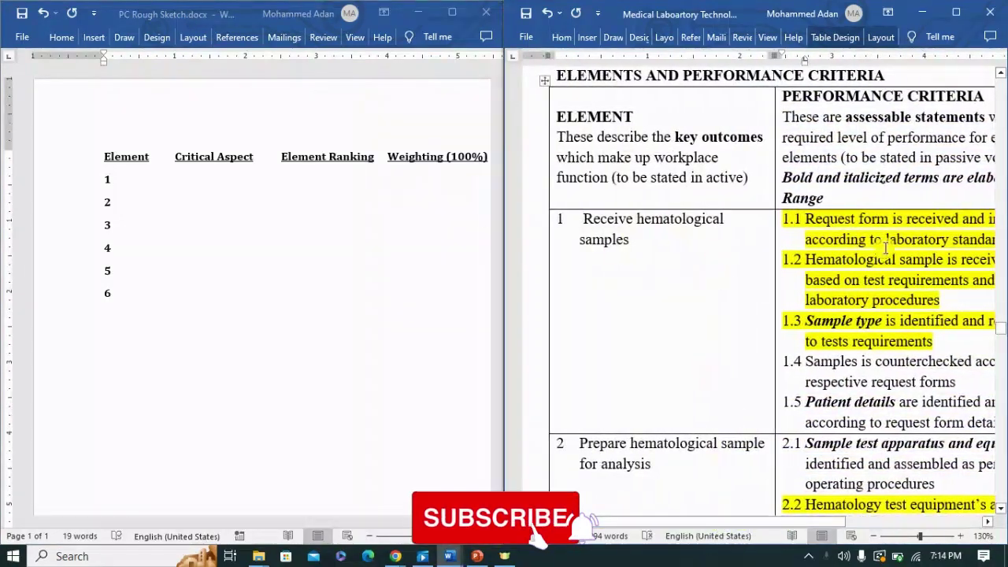
{"action": "left_click", "coordinate": [215, 179]}
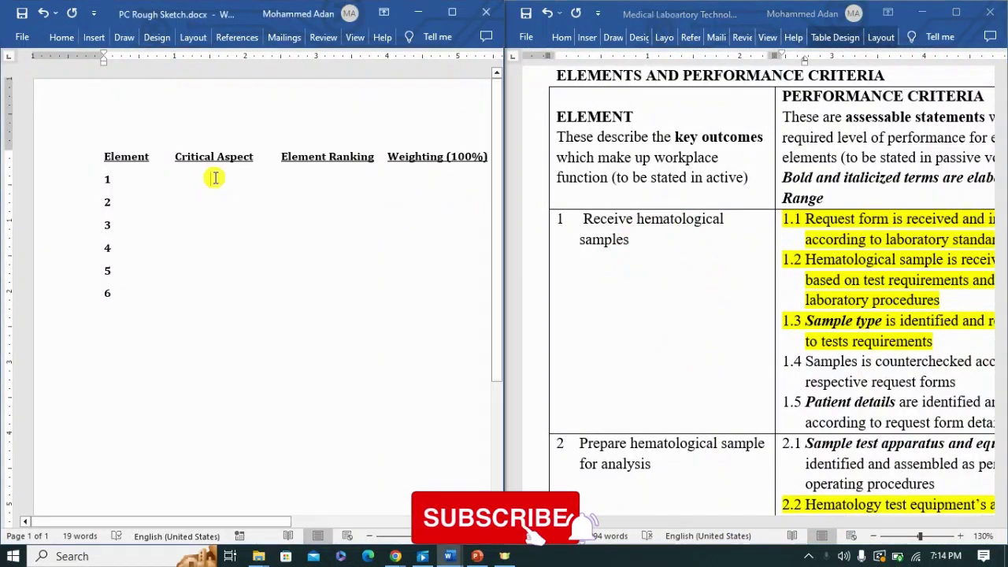
{"action": "type", "text": "3"}
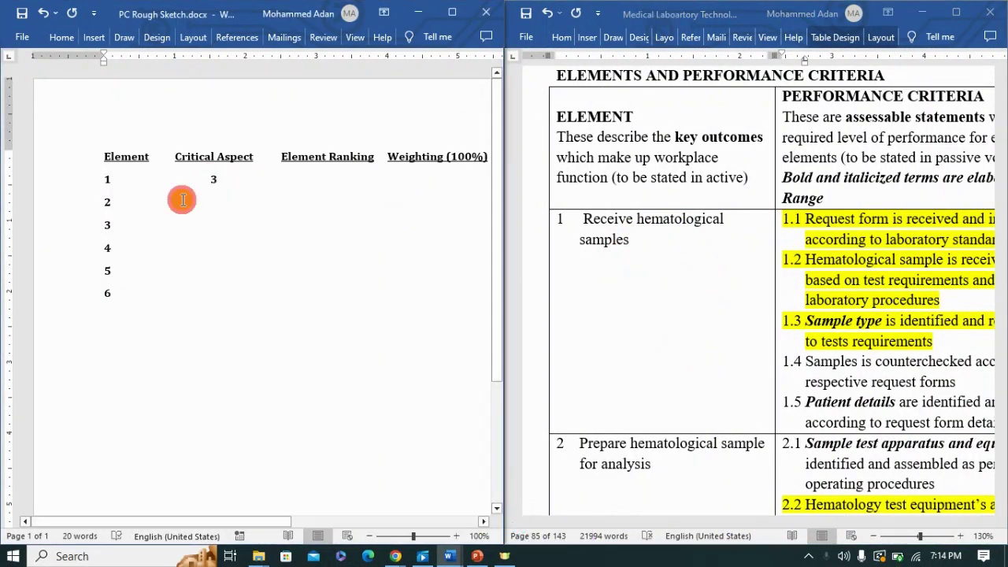
Check element 2's highlighted performance criteria and enter 2 as its critical aspect count
{"action": "key", "text": "Tab"}
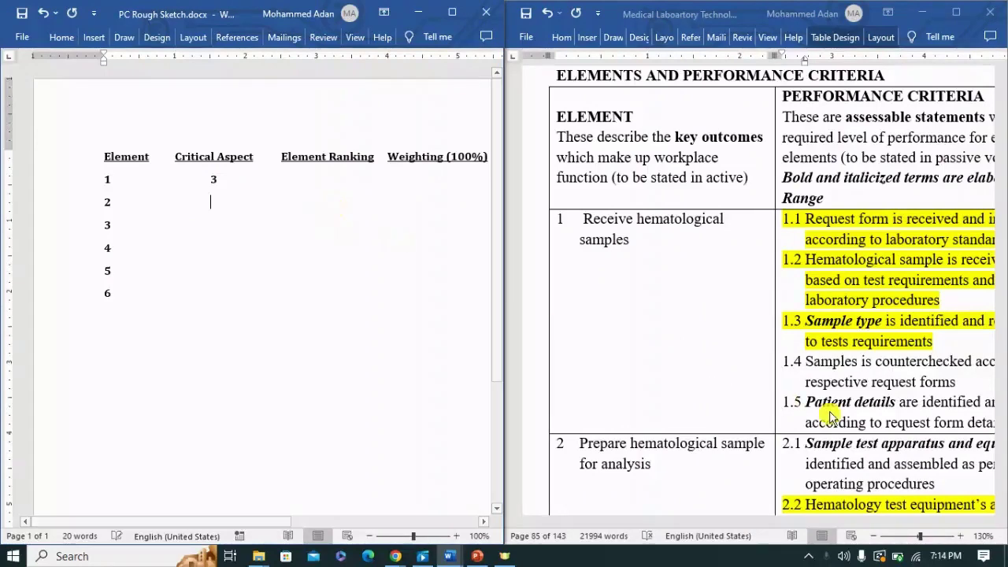
{"action": "scroll", "coordinate": [881, 335], "scroll_direction": "down", "scroll_amount": 4}
{"action": "scroll", "coordinate": [881, 335], "scroll_direction": "down", "scroll_amount": 3}
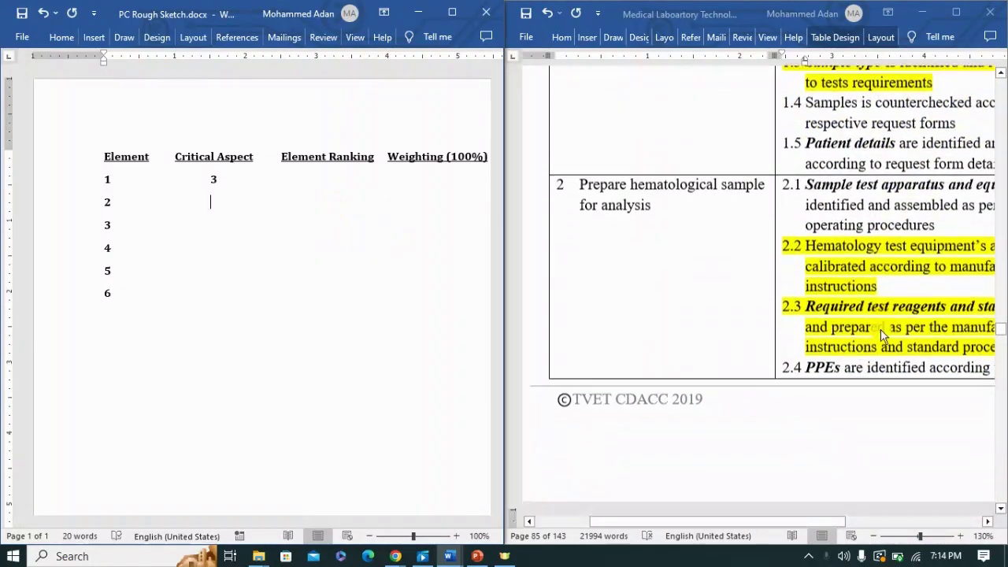
{"action": "scroll", "coordinate": [855, 322], "scroll_direction": "down", "scroll_amount": 6}
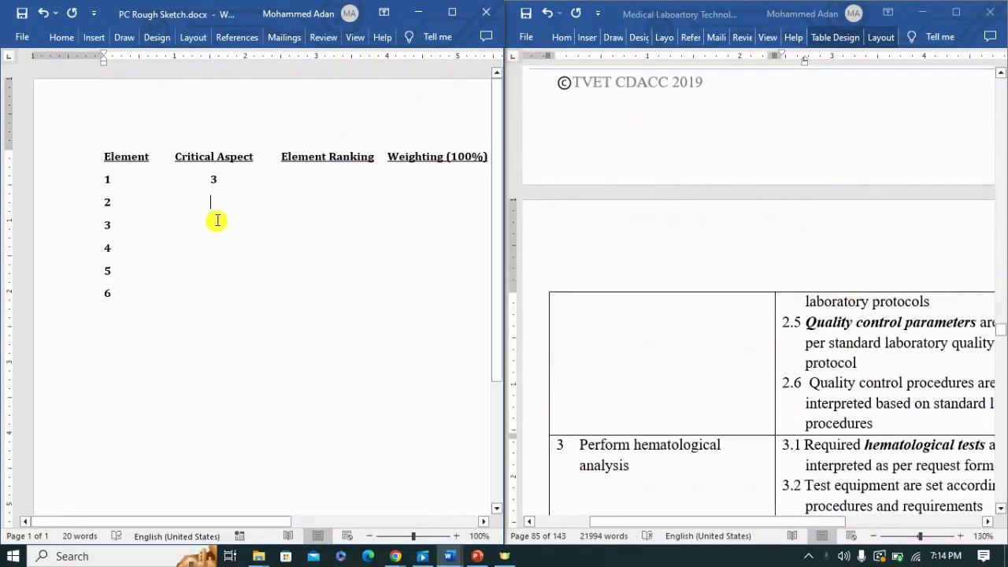
{"action": "type", "text": "2"}
Fill in the critical aspect counts for elements 3 to 6 as 2, 2, 3 and 1
{"action": "left_click", "coordinate": [135, 227]}
{"action": "key", "text": "Tab"}
{"action": "key", "text": "Tab"}
{"action": "key", "text": "Tab"}
{"action": "key", "text": "Tab"}
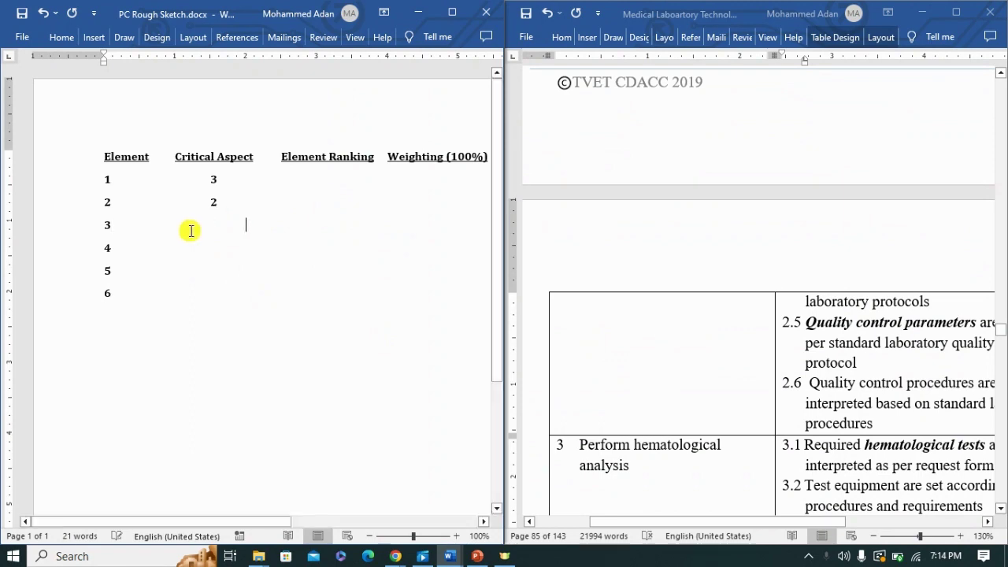
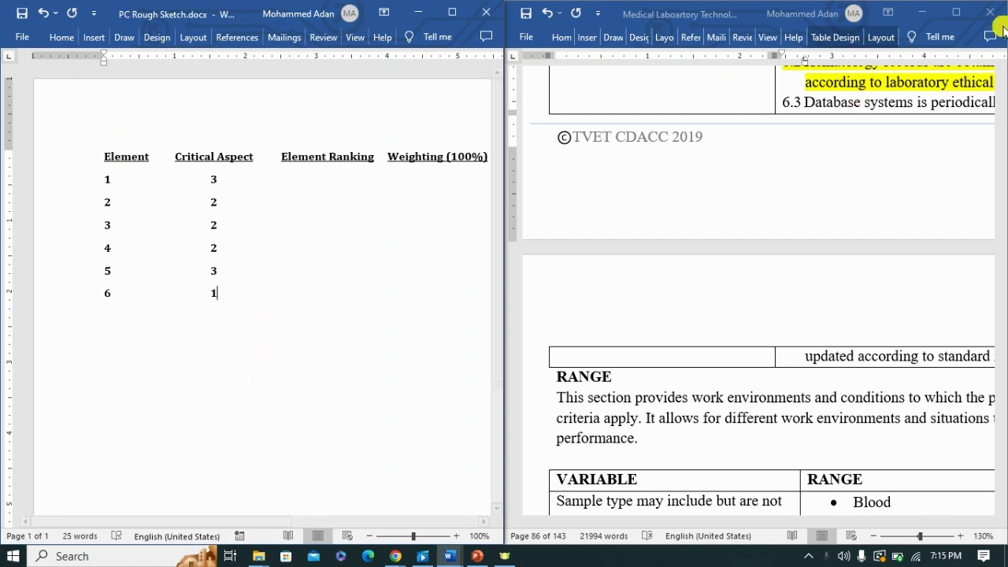
Minimize the other documents beside the rough sketch, then maximize the sketch and enlarge it to 120% zoom
{"action": "left_click", "coordinate": [925, 14]}
{"action": "left_click", "coordinate": [925, 14]}
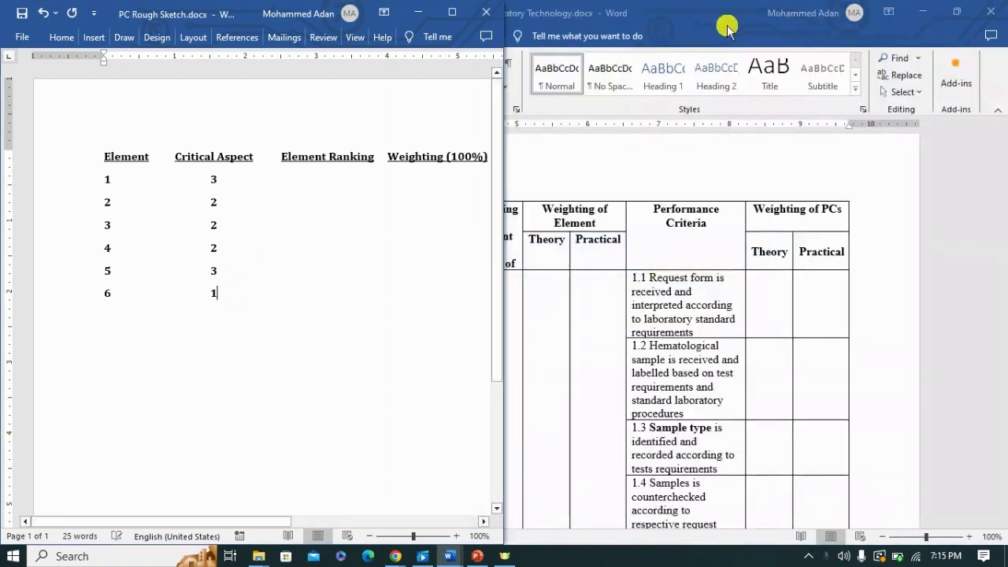
{"action": "left_click", "coordinate": [453, 15]}
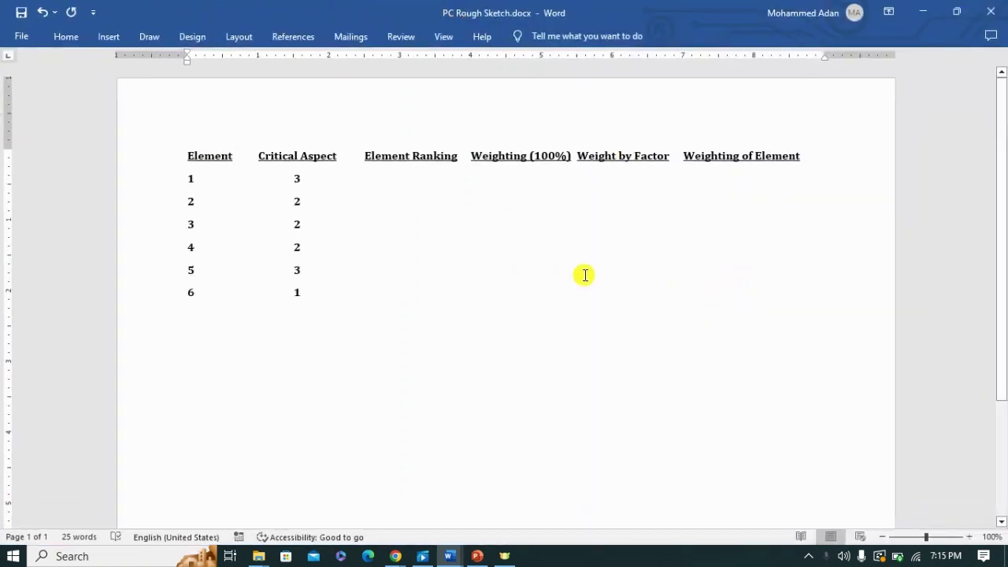
{"action": "scroll", "coordinate": [586, 269], "scroll_direction": "up", "scroll_amount": 1}
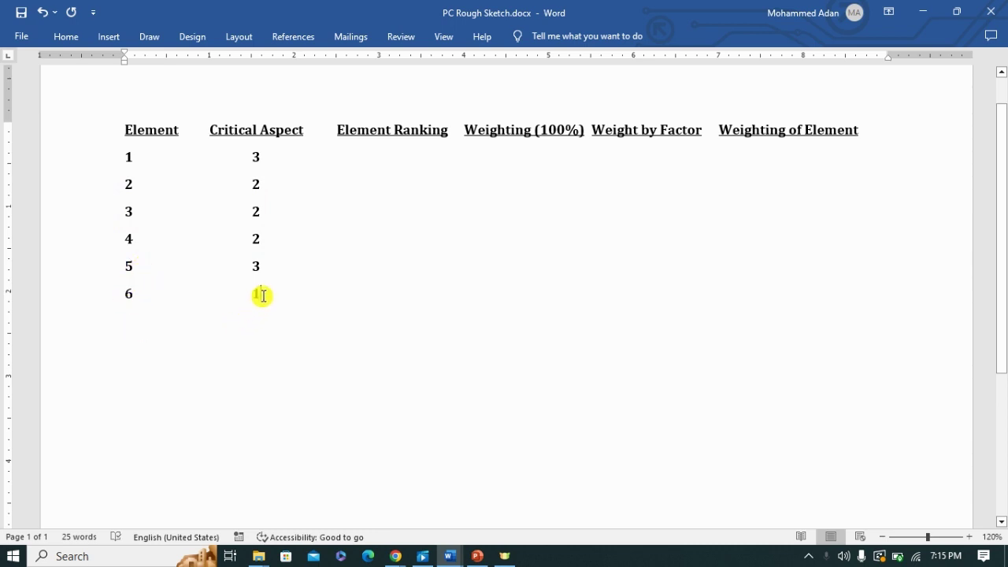
Tab element 1's row across to the Element Ranking column, ready for its ranking
{"action": "left_click", "coordinate": [280, 155]}
{"action": "key", "text": "Tab"}
{"action": "key", "text": "Tab"}
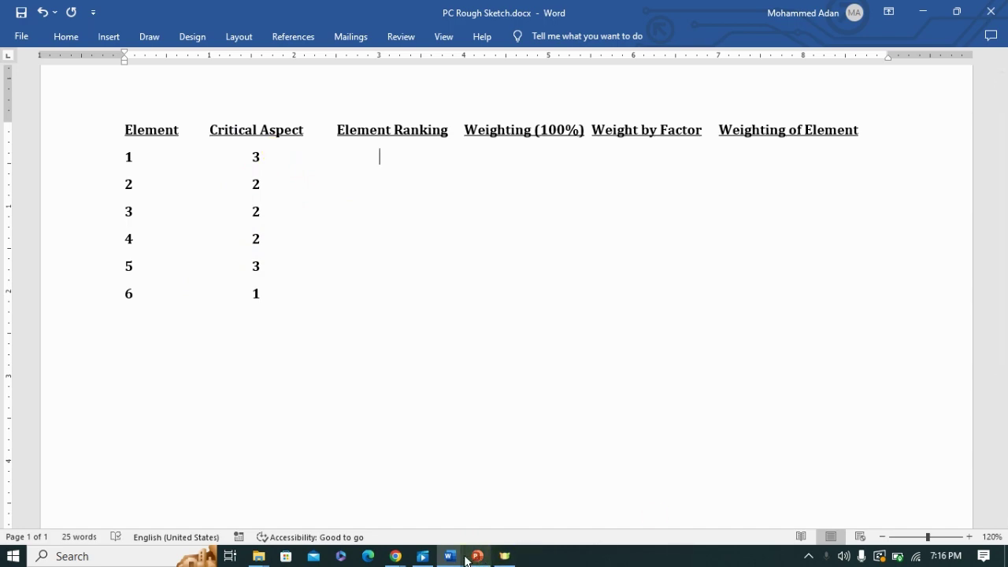
Bring the Medical Laboartory Technologist Level 6 OS document back up beside the rough sketch, clearing away the Critical Aspects document
{"action": "left_click", "coordinate": [251, 513]}
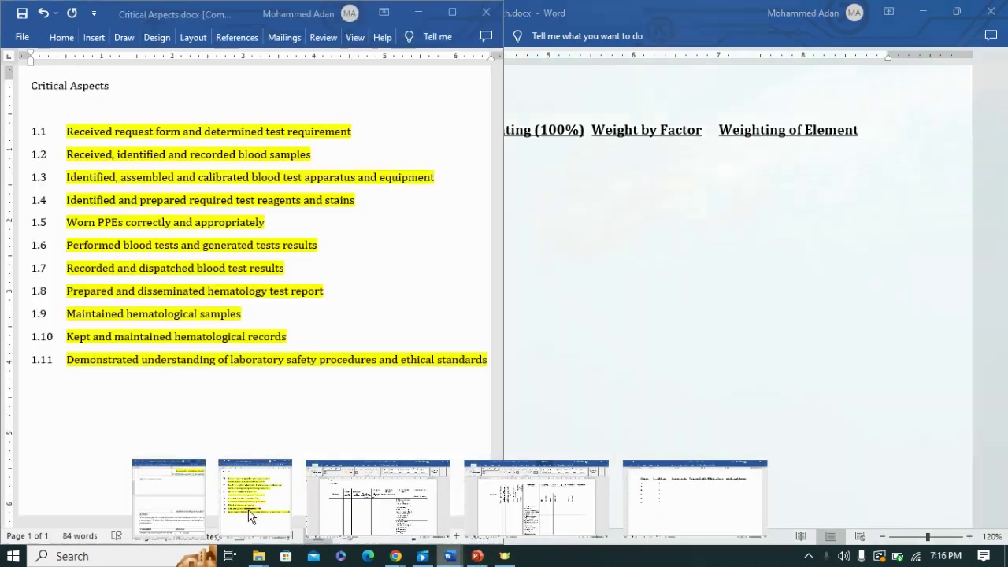
{"action": "mouse_move", "coordinate": [449, 554]}
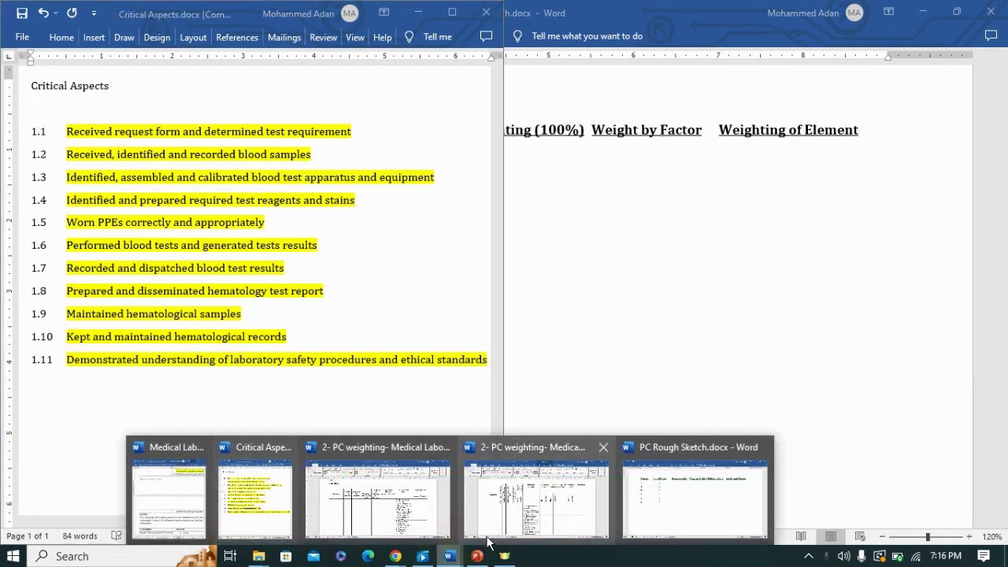
{"action": "left_click", "coordinate": [168, 497]}
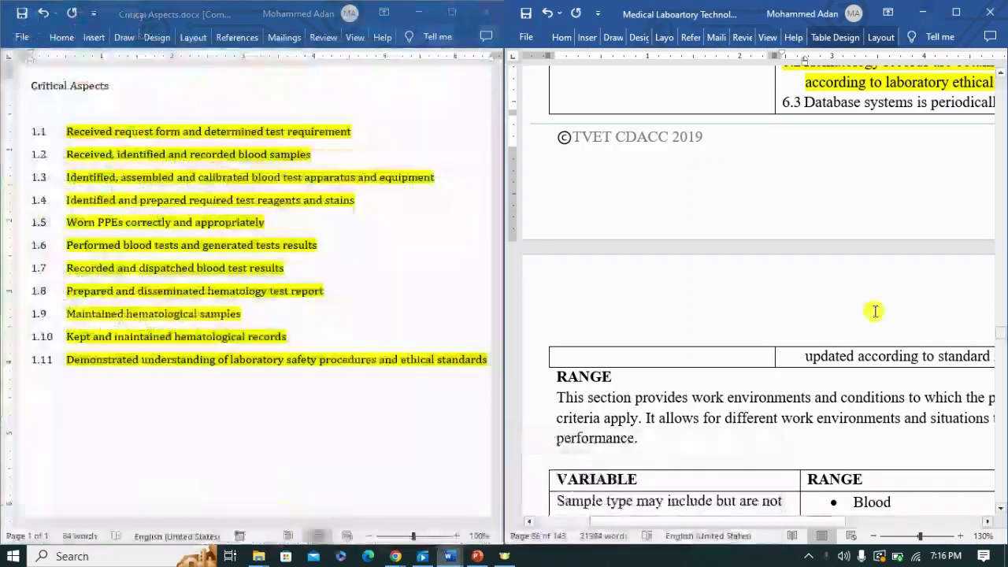
{"action": "left_click", "coordinate": [488, 540]}
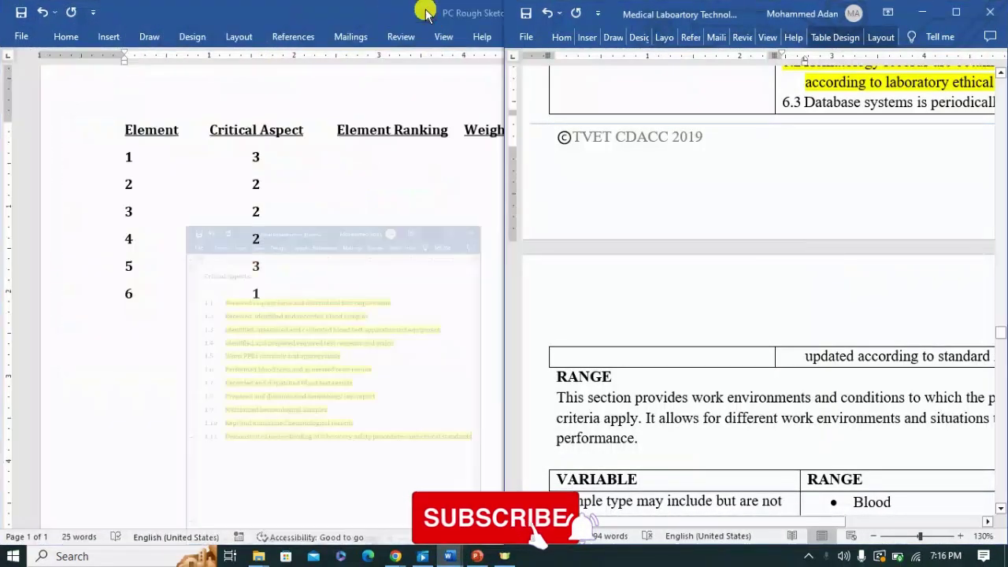
Review the highlighted performance criteria in the occupational standards document from element 6 back up to element 1
{"action": "scroll", "coordinate": [850, 252], "scroll_direction": "up", "scroll_amount": 5}
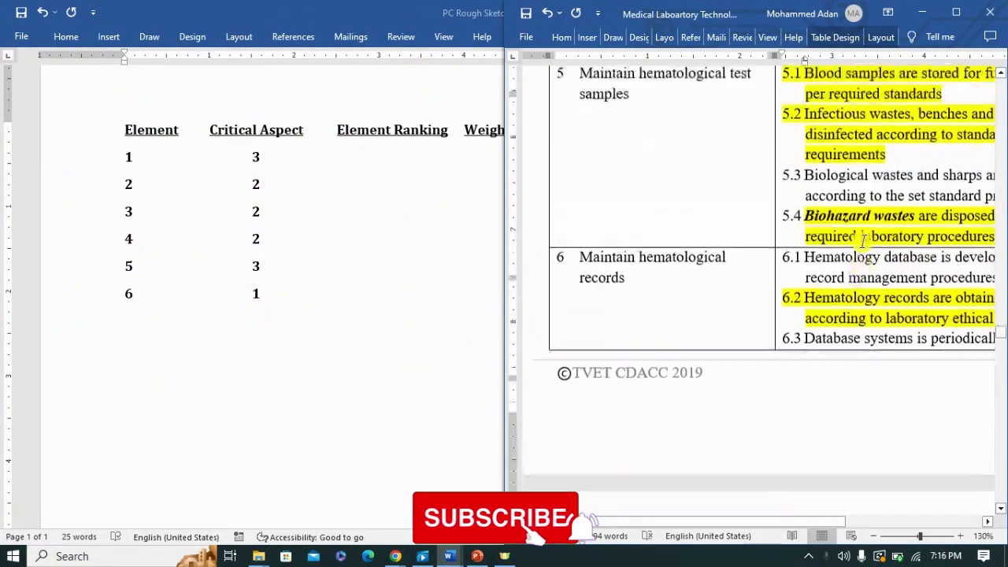
{"action": "left_click_drag", "start_coordinate": [727, 524], "coordinate": [770, 526]}
{"action": "scroll", "coordinate": [793, 353], "scroll_direction": "up", "scroll_amount": 6}
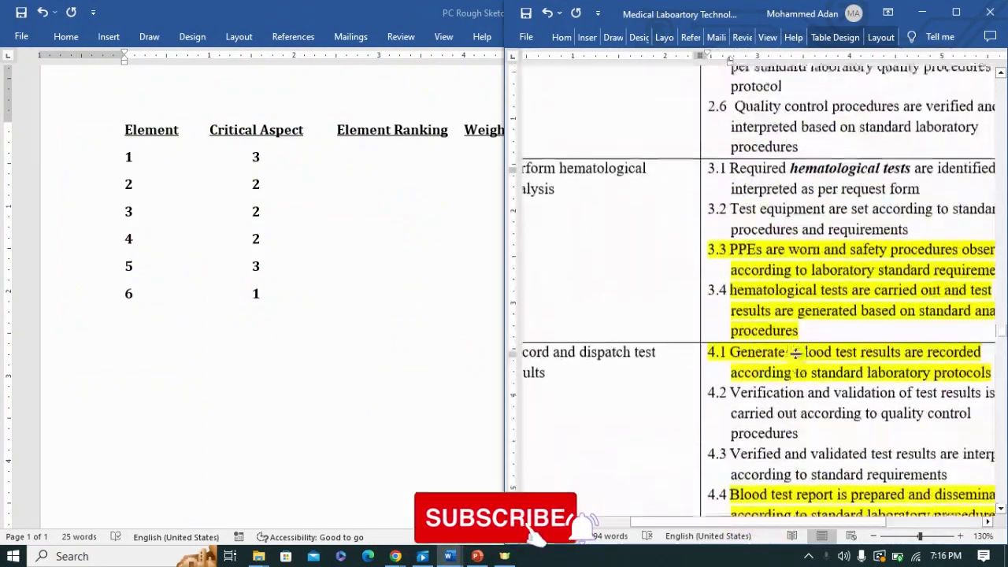
{"action": "mouse_move", "coordinate": [698, 522]}
{"action": "left_mouse_down"}
{"action": "mouse_move", "coordinate": [661, 522]}
{"action": "mouse_move", "coordinate": [695, 521]}
{"action": "left_mouse_up"}
{"action": "scroll", "coordinate": [933, 207], "scroll_direction": "up", "scroll_amount": 7}
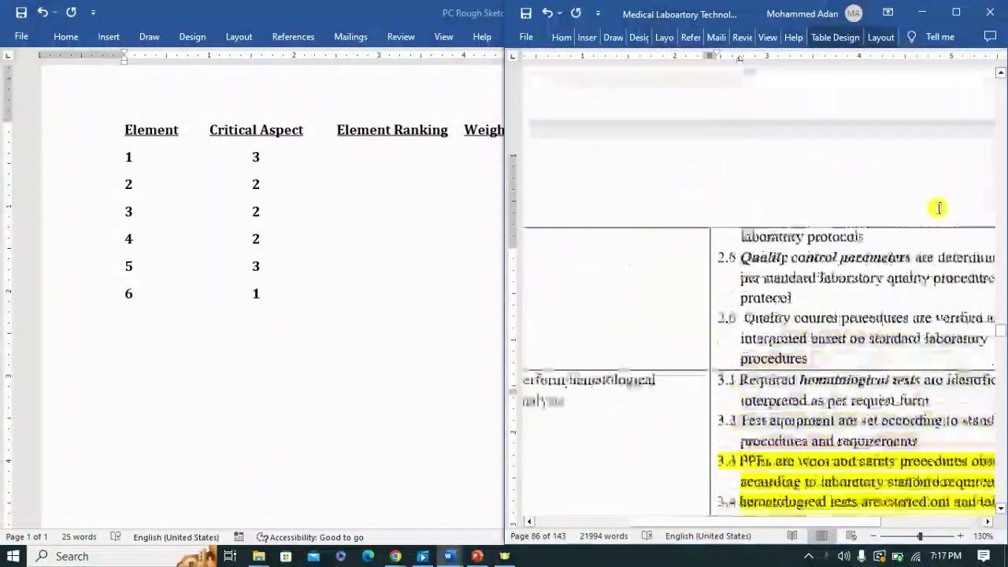
{"action": "scroll", "coordinate": [882, 208], "scroll_direction": "up", "scroll_amount": 8}
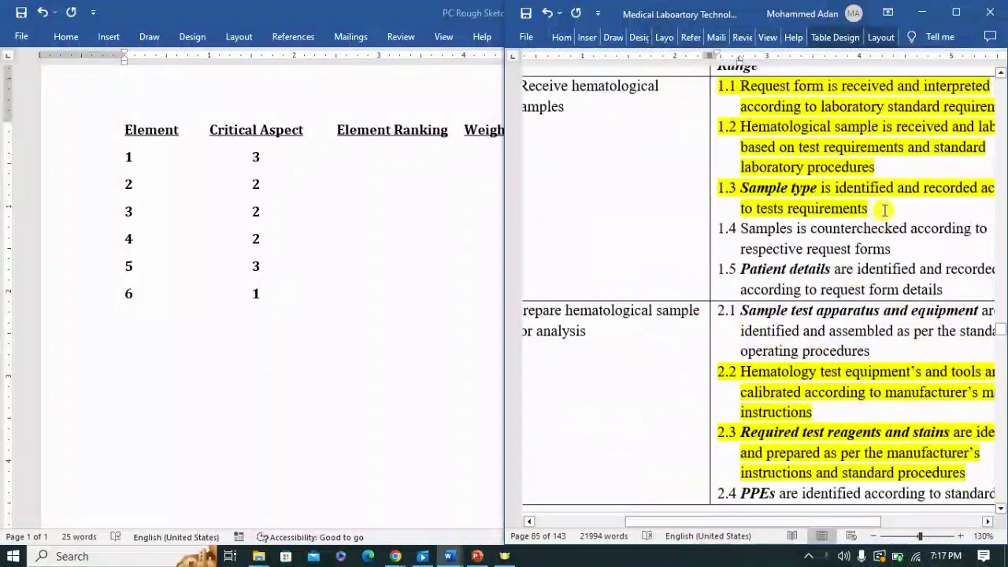
{"action": "scroll", "coordinate": [888, 209], "scroll_direction": "up", "scroll_amount": 1}
{"action": "mouse_move", "coordinate": [742, 521]}
{"action": "left_mouse_down"}
{"action": "mouse_move", "coordinate": [702, 522]}
{"action": "mouse_move", "coordinate": [729, 520]}
{"action": "left_mouse_up"}
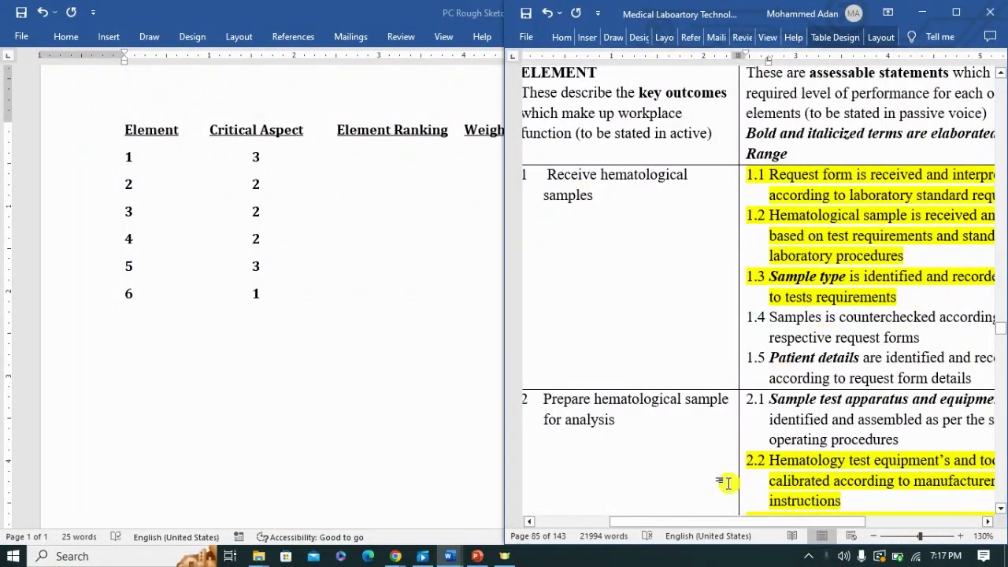
{"action": "left_click_drag", "start_coordinate": [715, 523], "coordinate": [770, 527]}
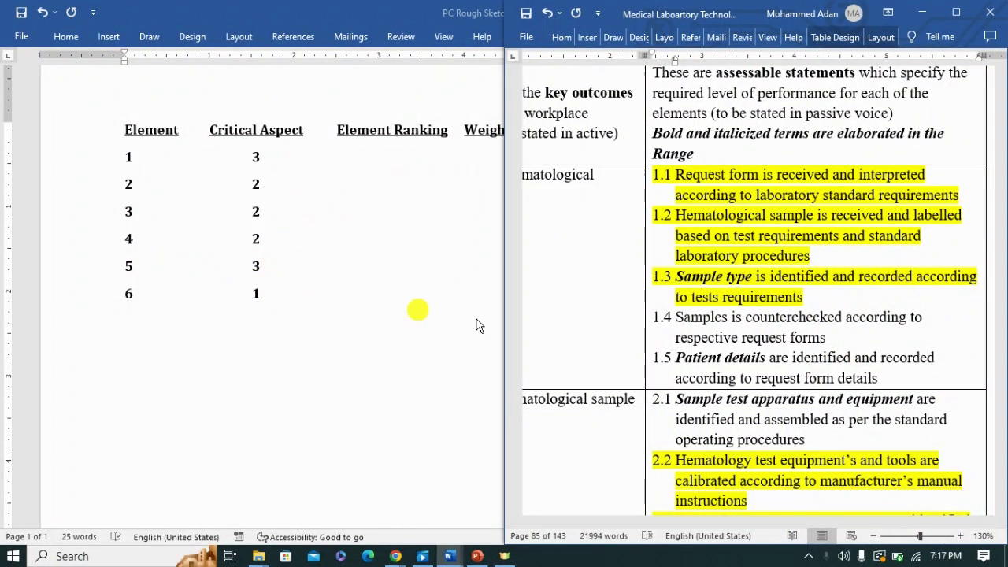
Compare the highlighted criteria of elements 1 and 5 in the occupational standards document to judge which ranks higher
{"action": "scroll", "coordinate": [794, 320], "scroll_direction": "down", "scroll_amount": 15}
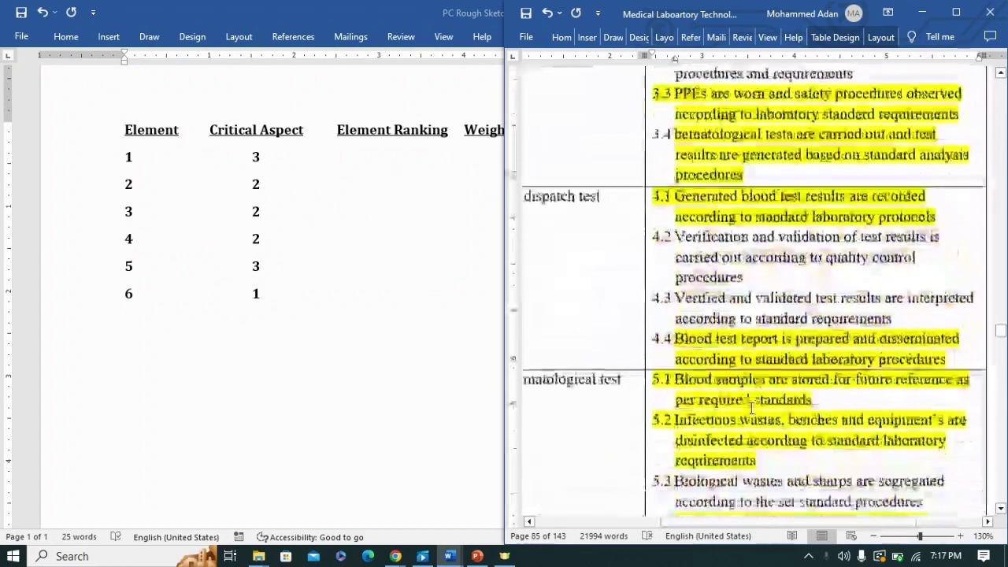
{"action": "left_click_drag", "start_coordinate": [700, 523], "coordinate": [603, 524]}
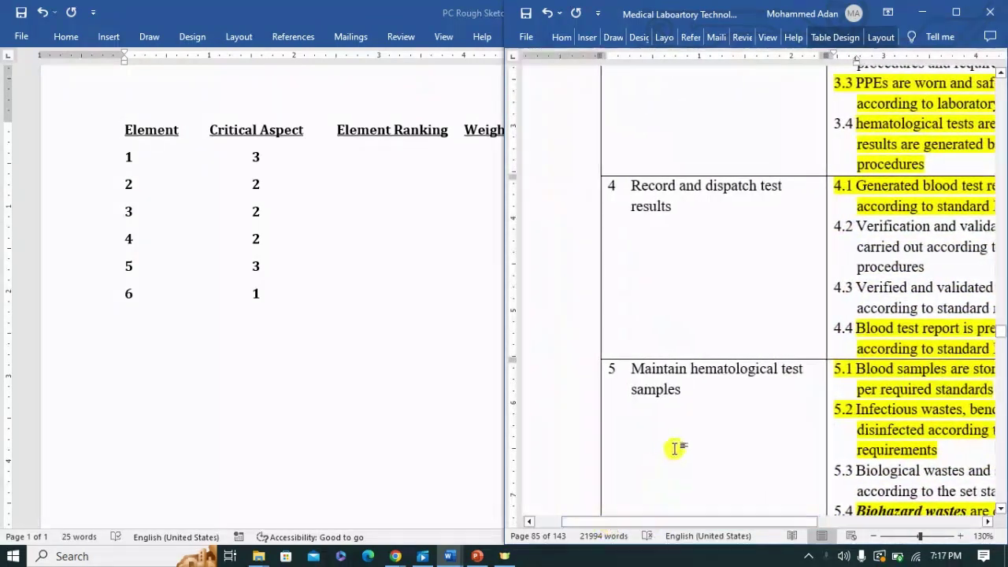
{"action": "scroll", "coordinate": [674, 448], "scroll_direction": "down", "scroll_amount": 3}
{"action": "left_click_drag", "start_coordinate": [727, 523], "coordinate": [849, 525]}
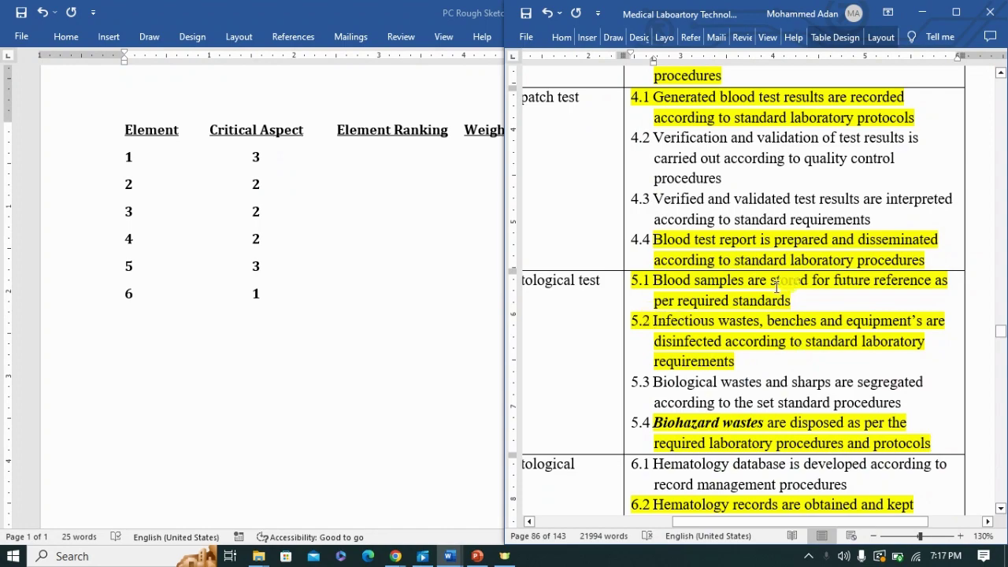
{"action": "scroll", "coordinate": [775, 285], "scroll_direction": "up", "scroll_amount": 15}
{"action": "scroll", "coordinate": [748, 264], "scroll_direction": "up", "scroll_amount": 5}
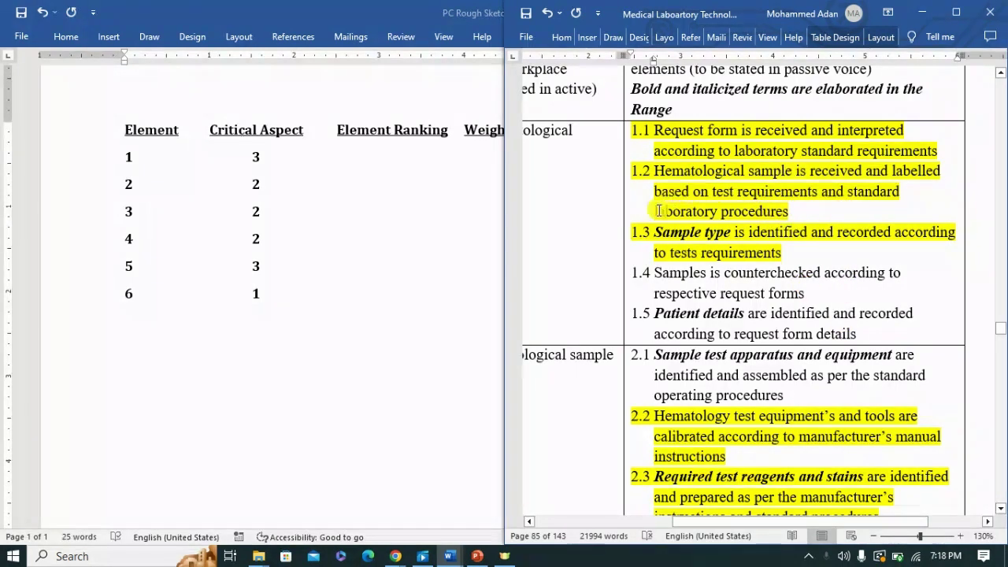
{"action": "scroll", "coordinate": [828, 295], "scroll_direction": "down", "scroll_amount": 5}
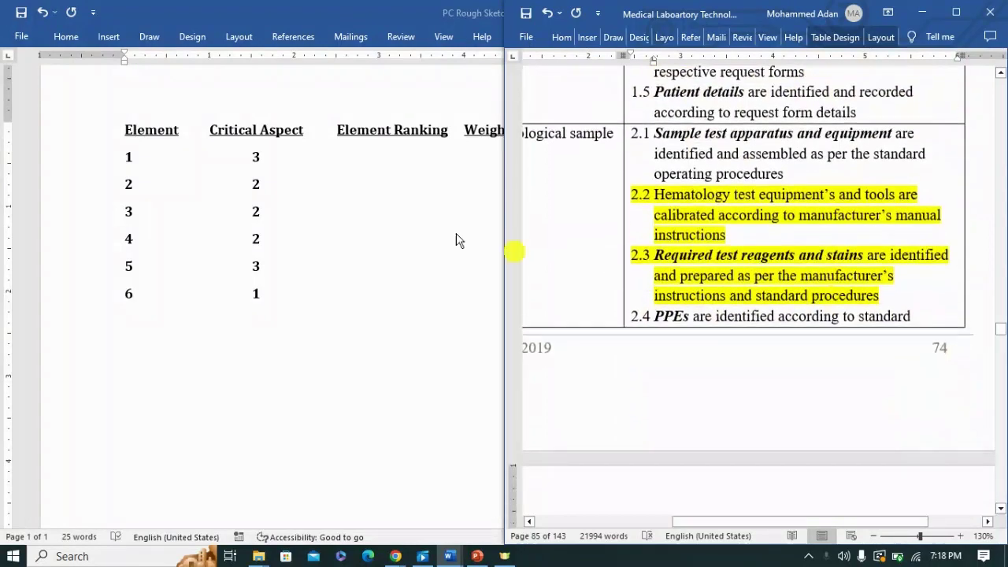
{"action": "scroll", "coordinate": [902, 313], "scroll_direction": "down", "scroll_amount": 2}
{"action": "scroll", "coordinate": [898, 315], "scroll_direction": "down", "scroll_amount": 15}
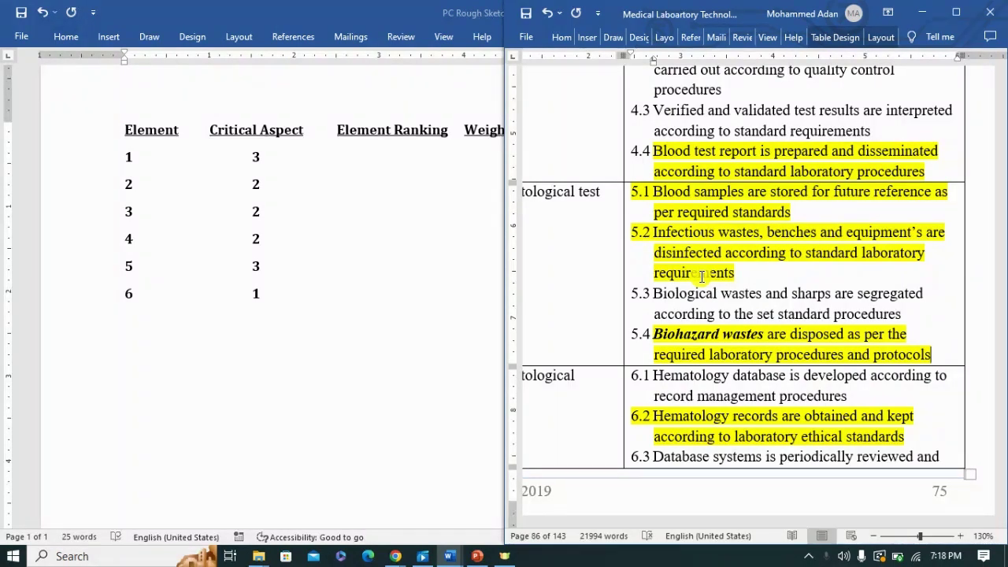
{"action": "scroll", "coordinate": [702, 276], "scroll_direction": "up", "scroll_amount": 10}
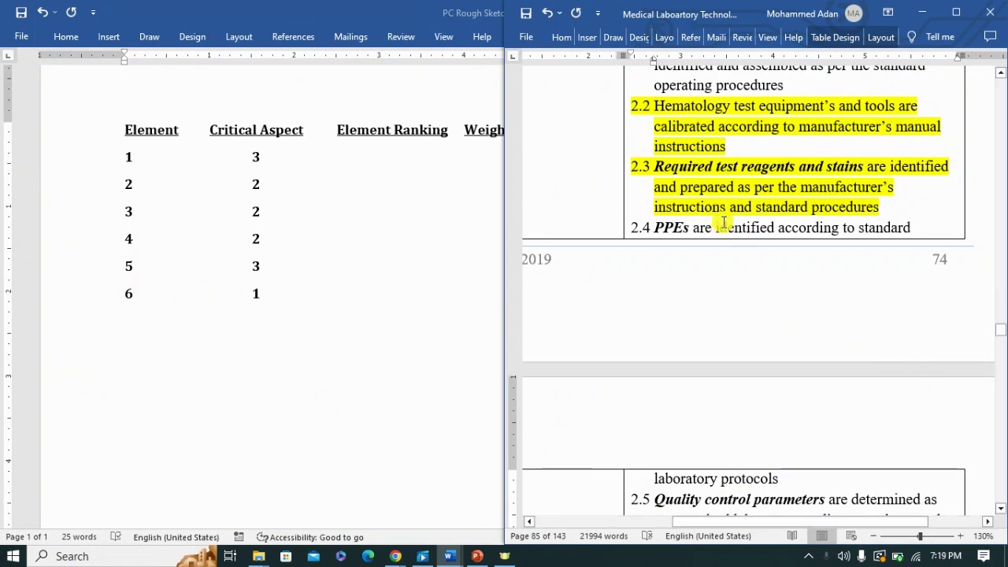
{"action": "scroll", "coordinate": [724, 223], "scroll_direction": "up", "scroll_amount": 3}
{"action": "scroll", "coordinate": [726, 214], "scroll_direction": "up", "scroll_amount": 5}
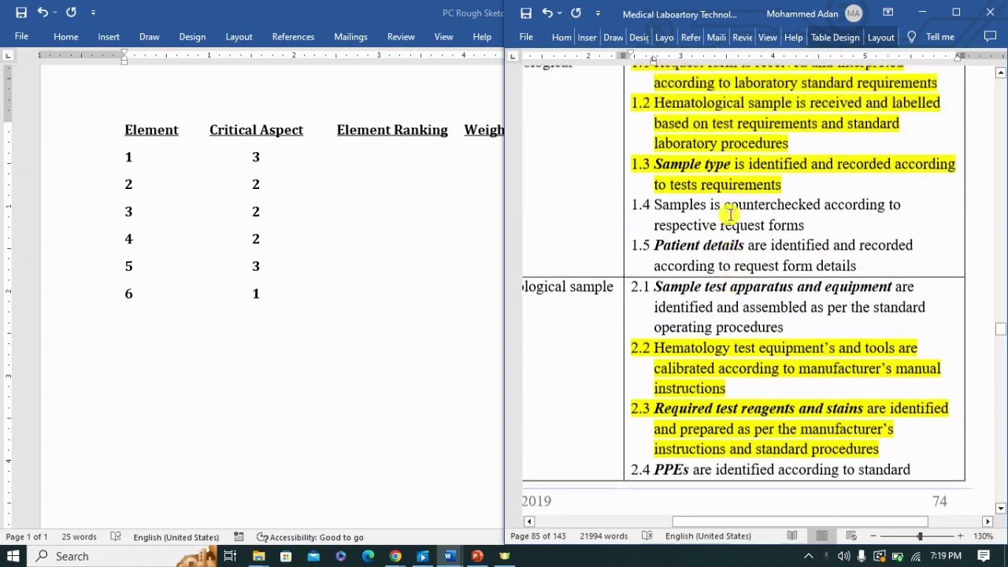
{"action": "scroll", "coordinate": [776, 371], "scroll_direction": "down", "scroll_amount": 3}
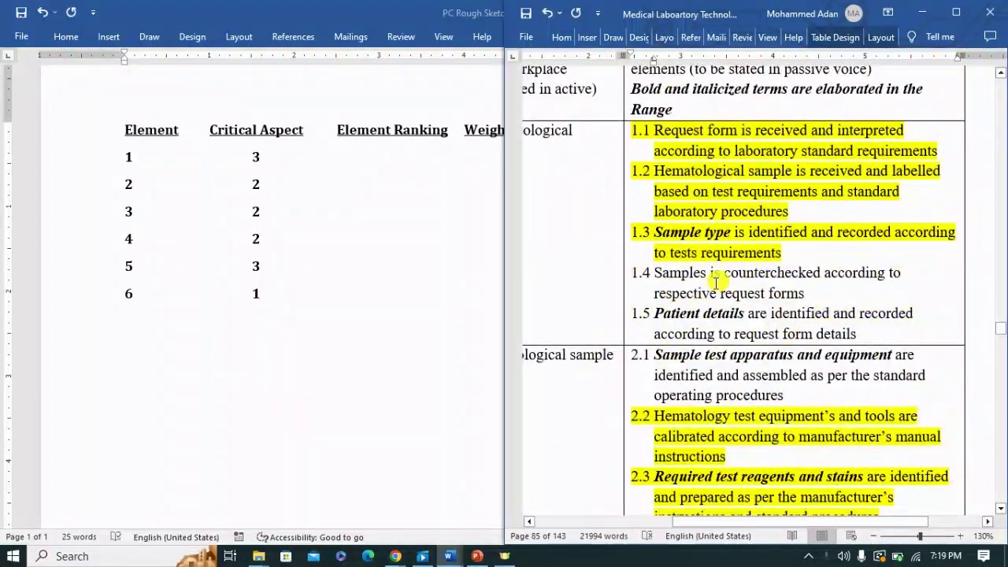
{"action": "scroll", "coordinate": [699, 298], "scroll_direction": "down", "scroll_amount": 7}
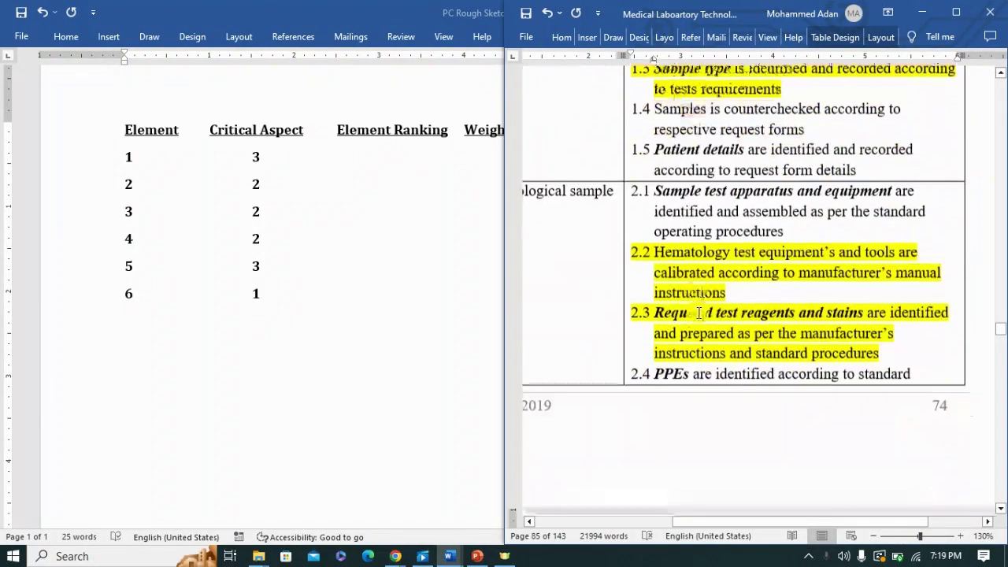
{"action": "scroll", "coordinate": [717, 321], "scroll_direction": "down", "scroll_amount": 12}
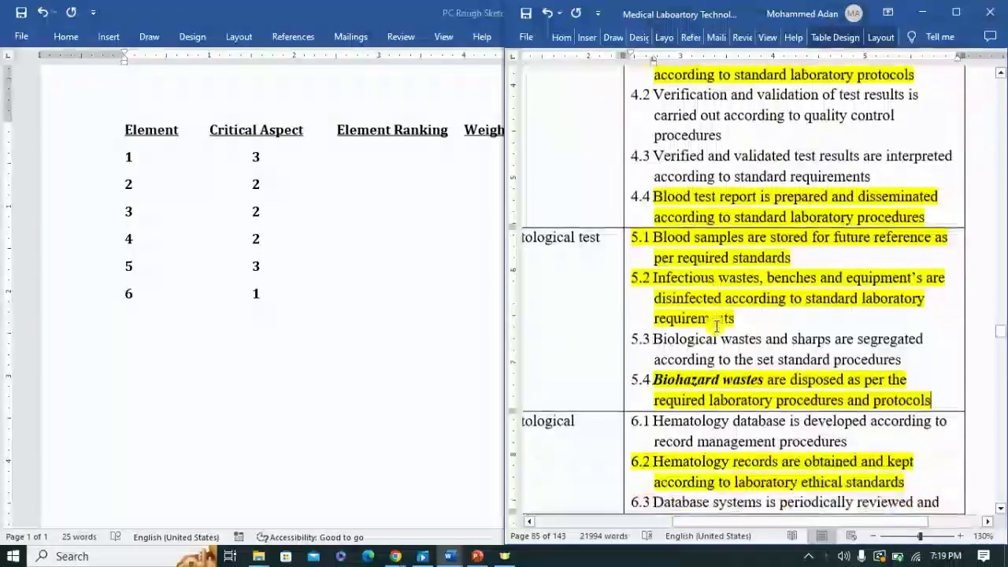
{"action": "scroll", "coordinate": [721, 289], "scroll_direction": "up", "scroll_amount": 2}
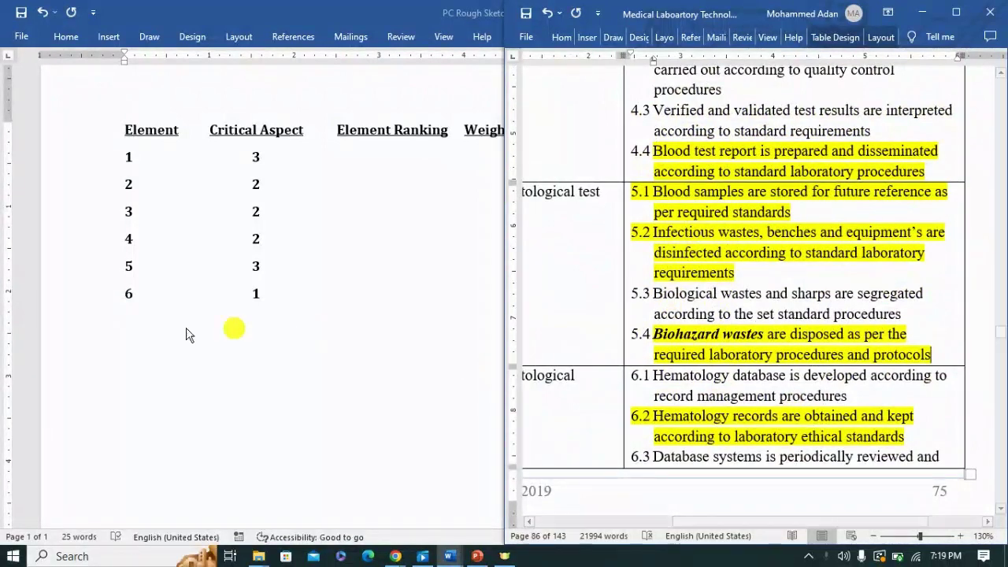
Maximize the rough sketch and enter Element Ranking values of 6 for element 1 and 5 for element 5
{"action": "left_click", "coordinate": [270, 277]}
{"action": "key", "text": "super+Up"}
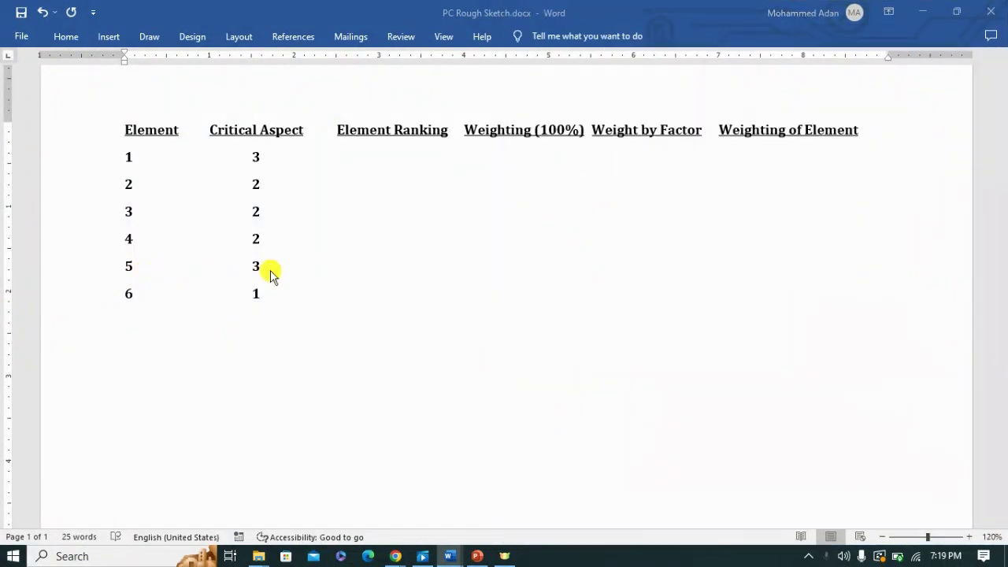
{"action": "left_click", "coordinate": [270, 159]}
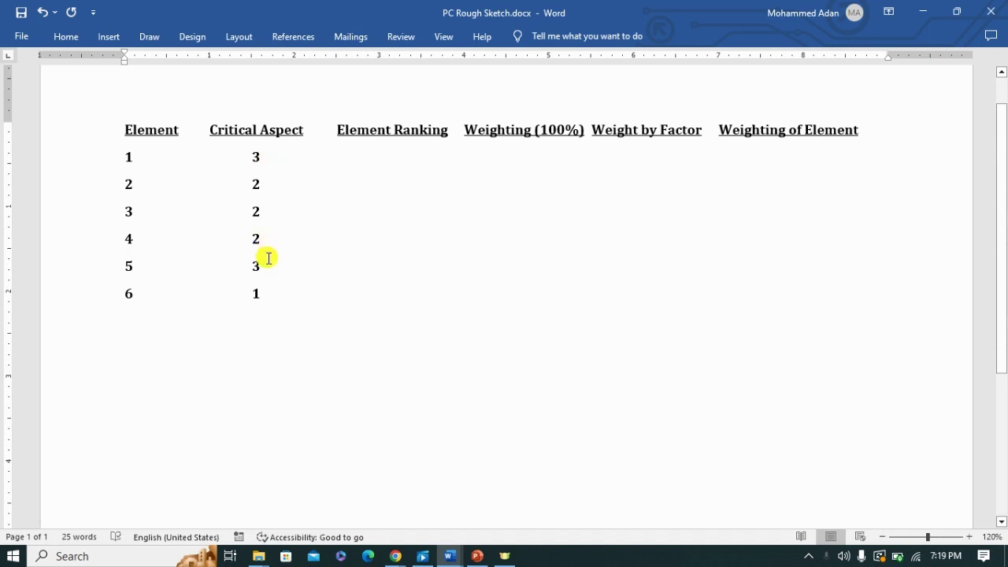
{"action": "left_click", "coordinate": [300, 263]}
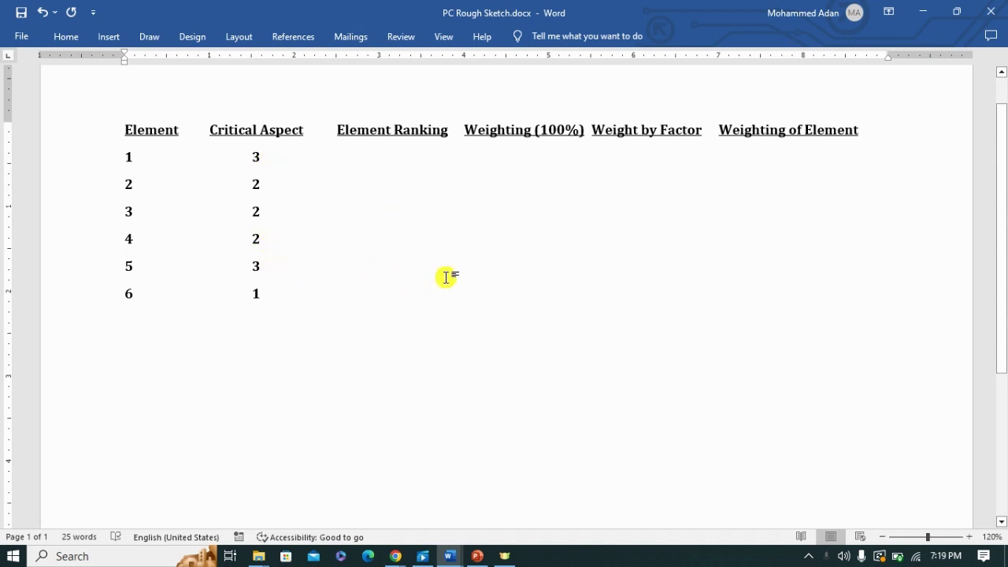
{"action": "left_click", "coordinate": [290, 157]}
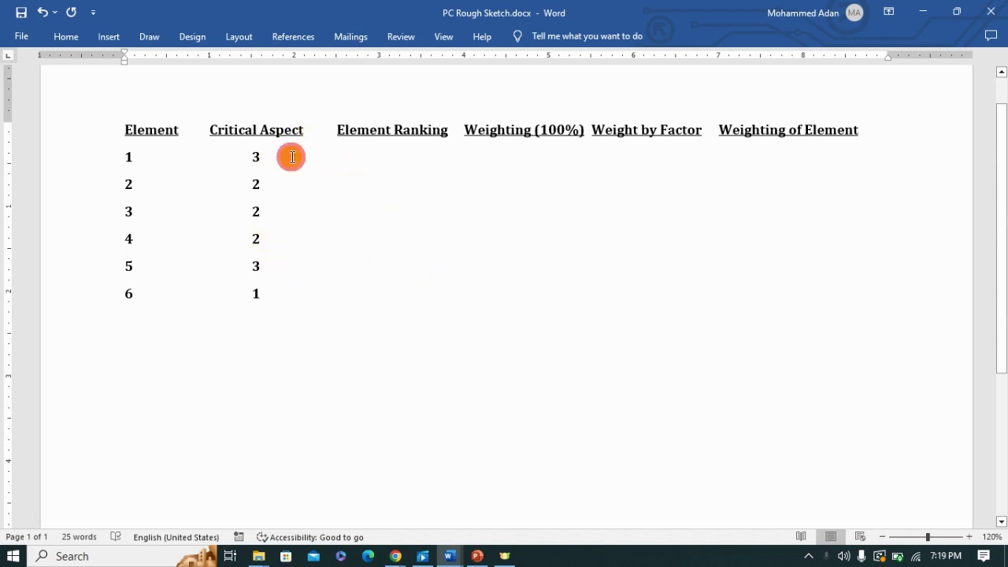
{"action": "key", "text": "Tab"}
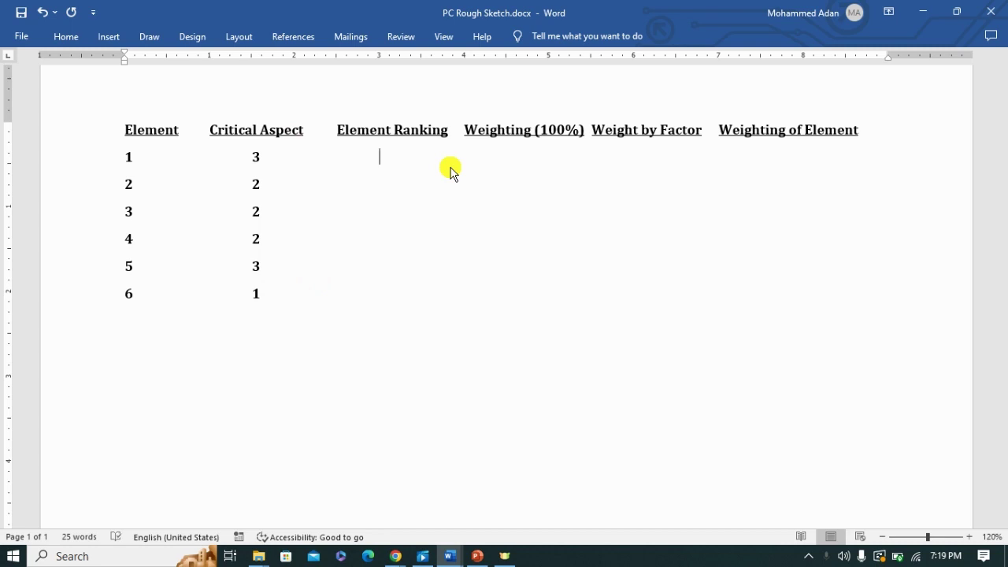
{"action": "type", "text": "6"}
{"action": "key", "text": "Tab"}
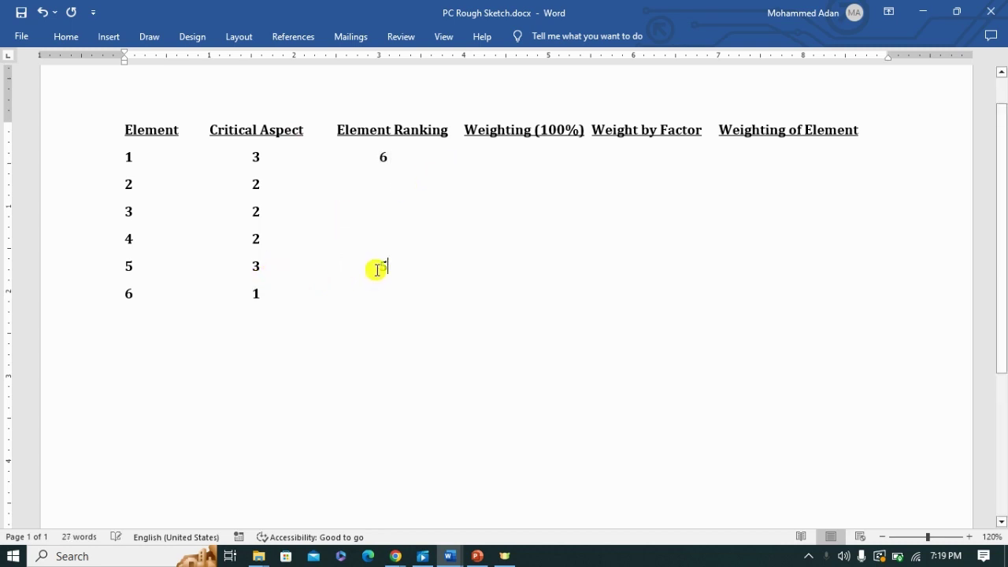
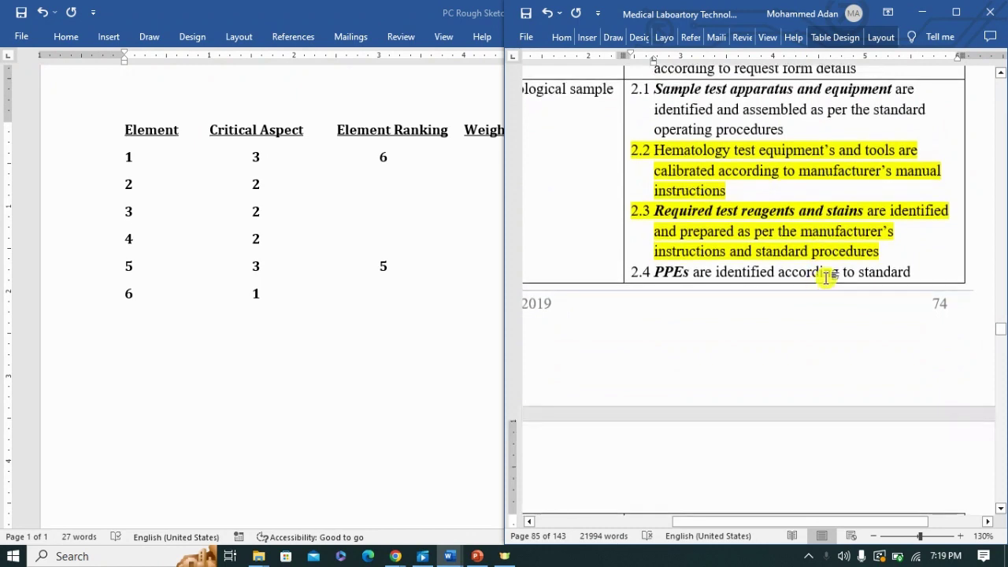
Compare elements 2, 3 and 4 in the standards document, and enter an Element Ranking of 4 for element 3 in the maximized sketch
{"action": "scroll", "coordinate": [768, 228], "scroll_direction": "down", "scroll_amount": 2}
{"action": "scroll", "coordinate": [768, 236], "scroll_direction": "down", "scroll_amount": 10}
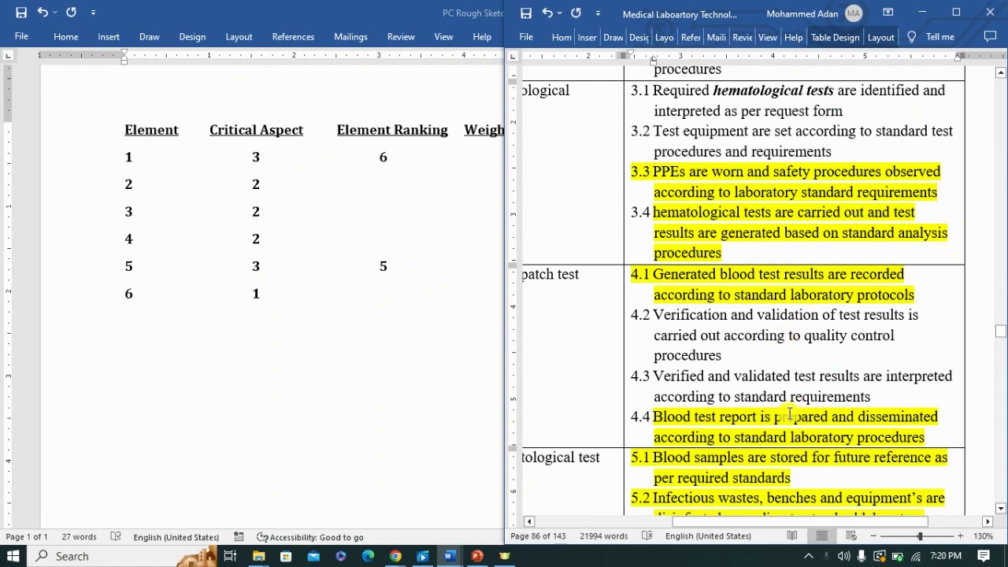
{"action": "scroll", "coordinate": [787, 418], "scroll_direction": "down", "scroll_amount": 3}
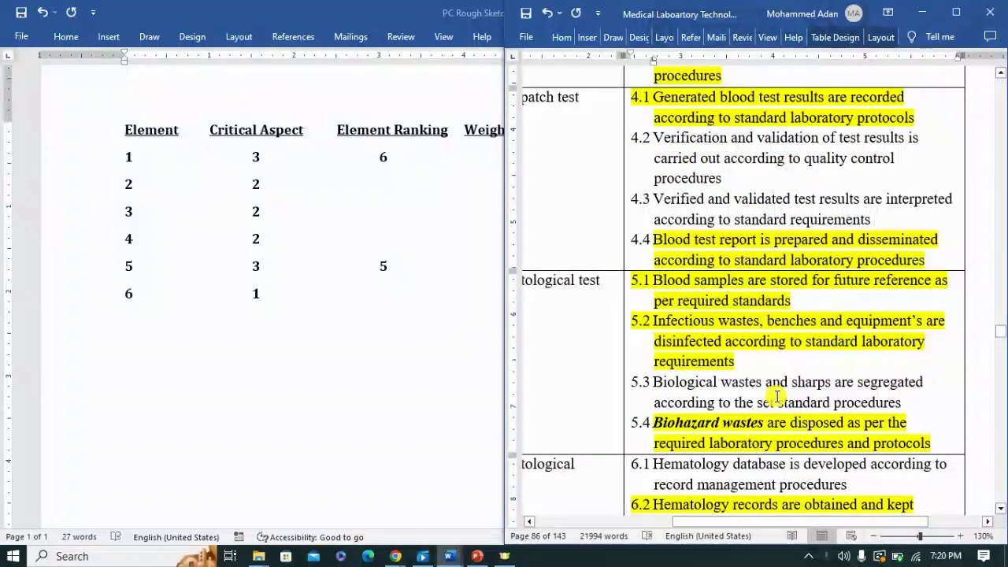
{"action": "scroll", "coordinate": [777, 396], "scroll_direction": "down", "scroll_amount": 1}
{"action": "scroll", "coordinate": [780, 396], "scroll_direction": "up", "scroll_amount": 2}
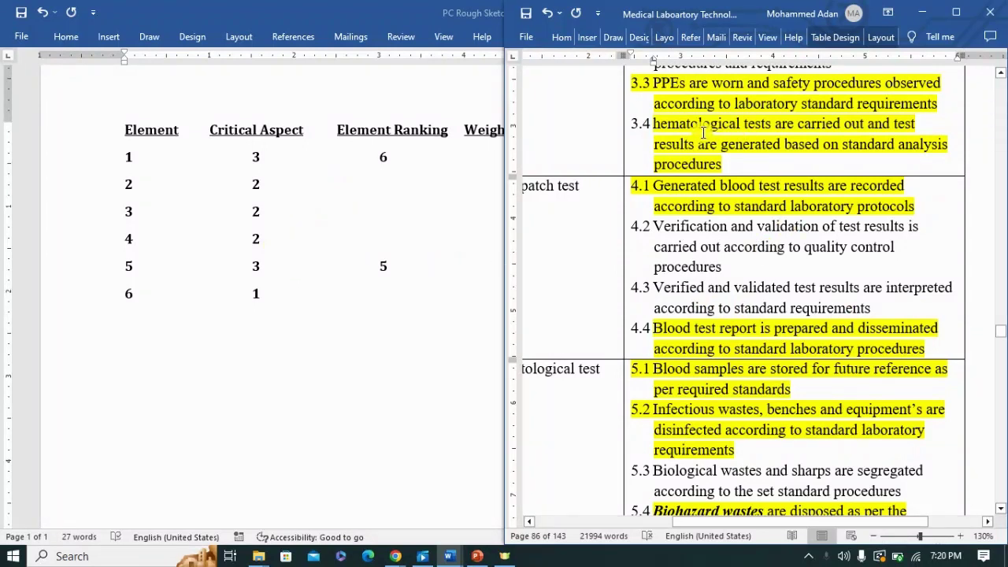
{"action": "key", "text": "super+Up"}
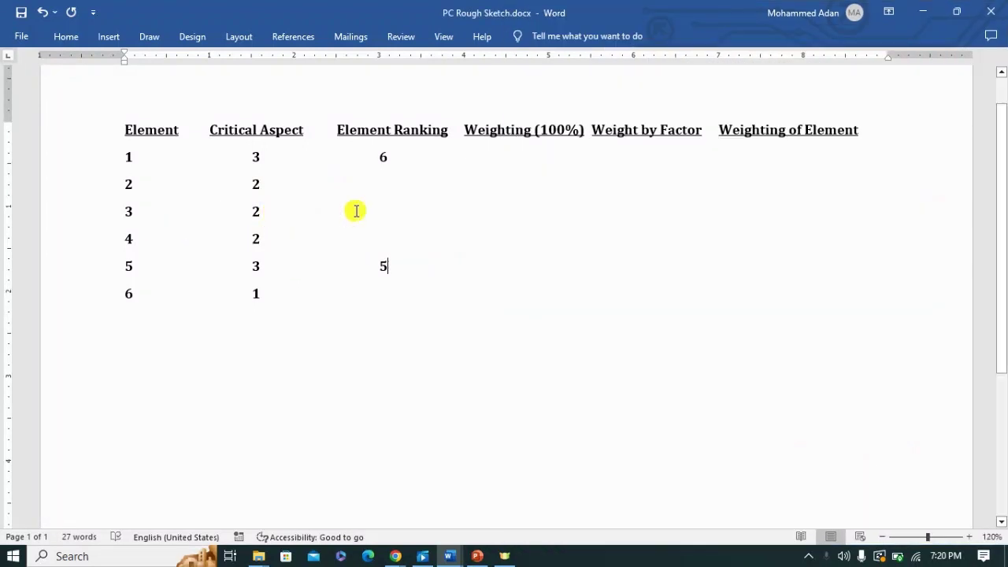
{"action": "left_click", "coordinate": [314, 212]}
{"action": "key", "text": "Tab"}
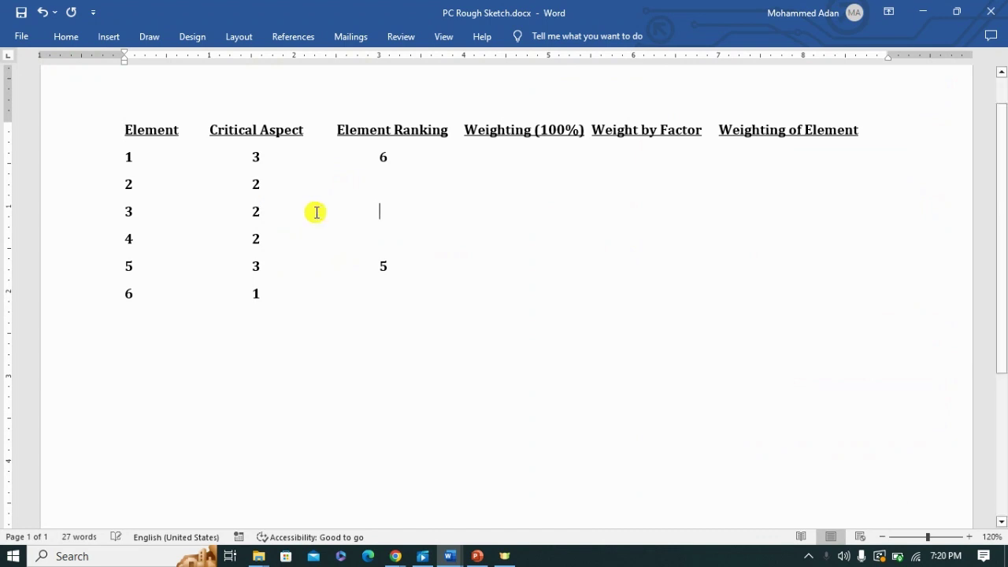
{"action": "type", "text": "4"}
Compare the highlighted performance criteria of elements 2 and 4 in the occupational standards document to judge which ranks higher
{"action": "left_click", "coordinate": [270, 185]}
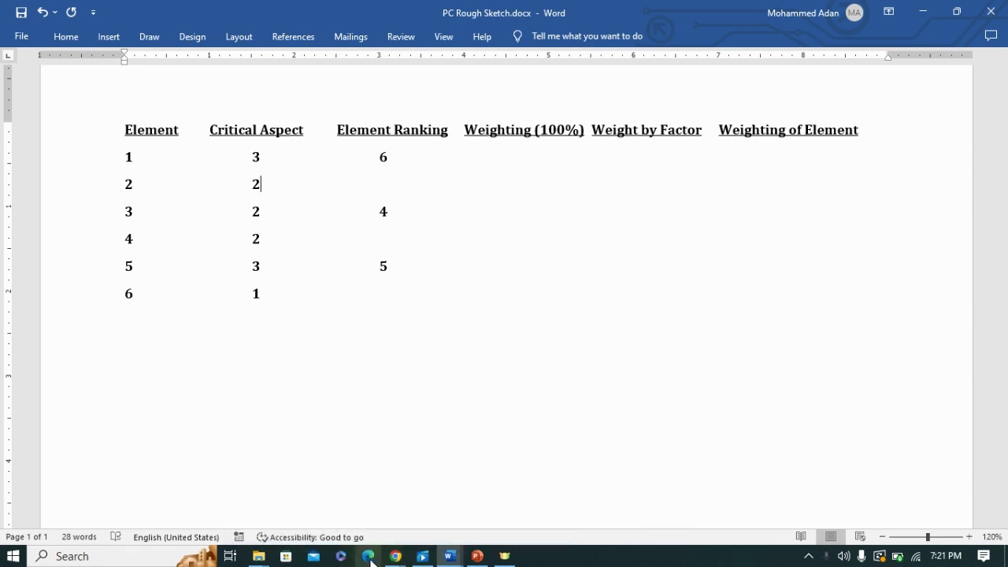
{"action": "mouse_move", "coordinate": [447, 558]}
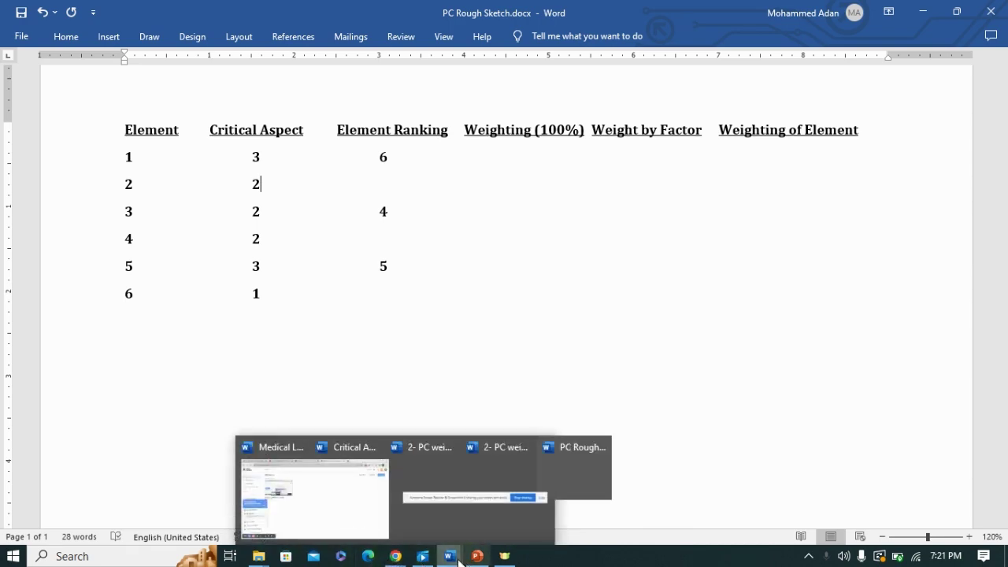
{"action": "left_click", "coordinate": [167, 502]}
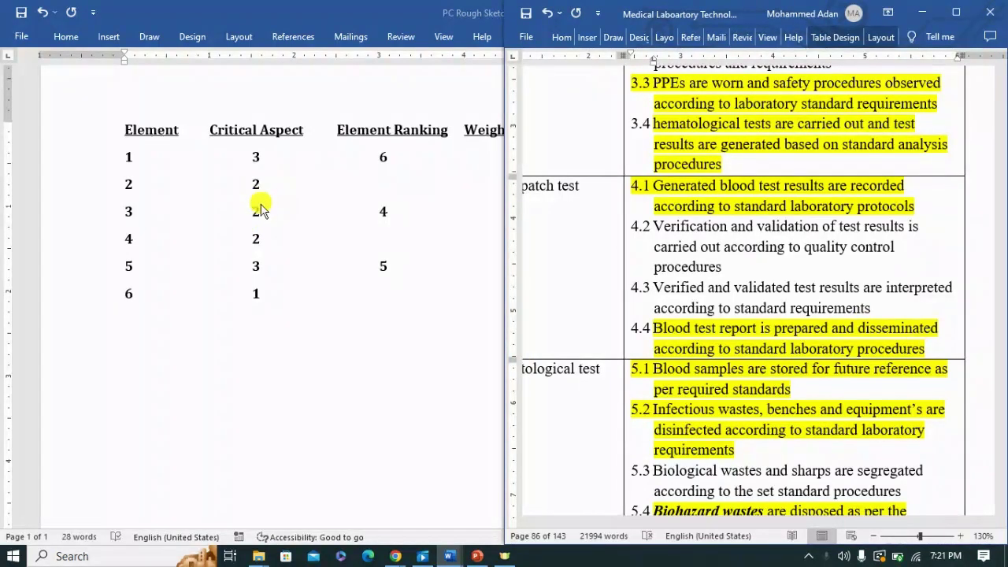
{"action": "scroll", "coordinate": [922, 326], "scroll_direction": "up", "scroll_amount": 8}
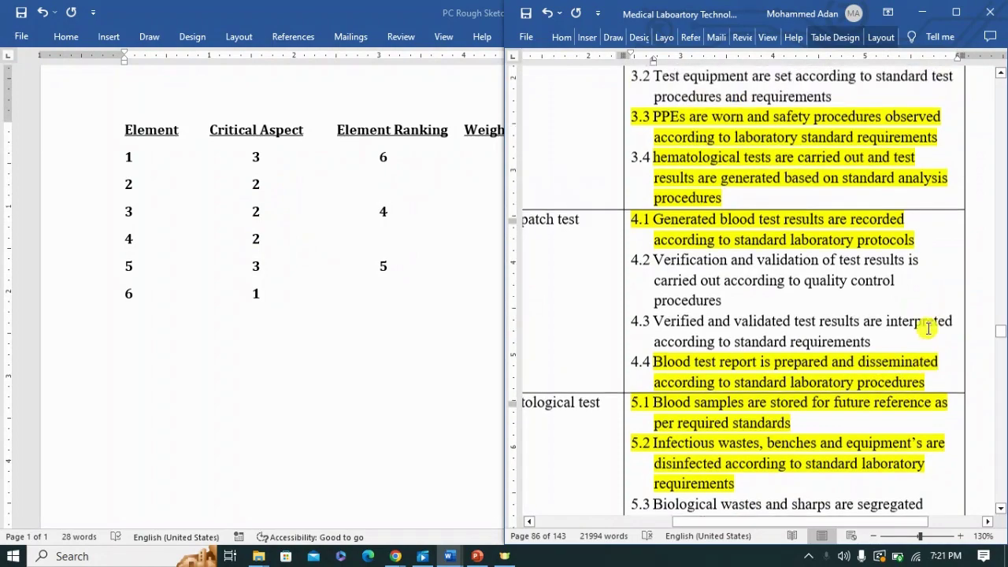
{"action": "scroll", "coordinate": [928, 329], "scroll_direction": "up", "scroll_amount": 8}
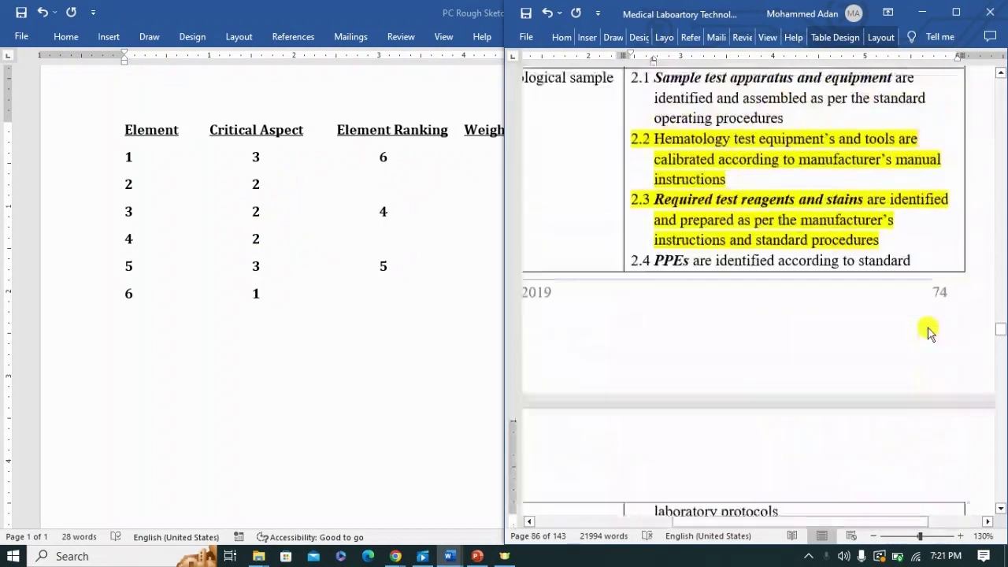
{"action": "scroll", "coordinate": [928, 327], "scroll_direction": "up", "scroll_amount": 3}
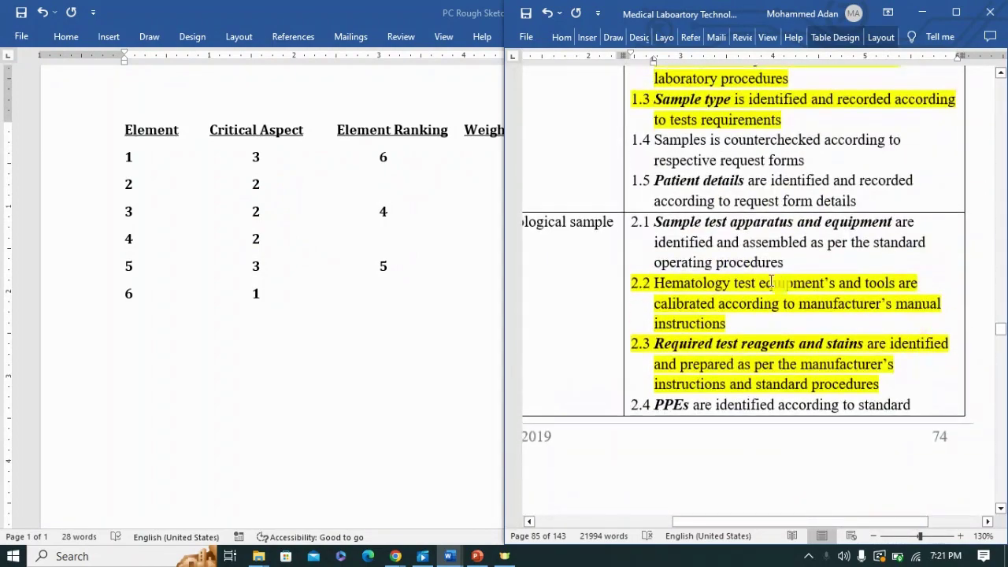
{"action": "scroll", "coordinate": [689, 405], "scroll_direction": "down", "scroll_amount": 9}
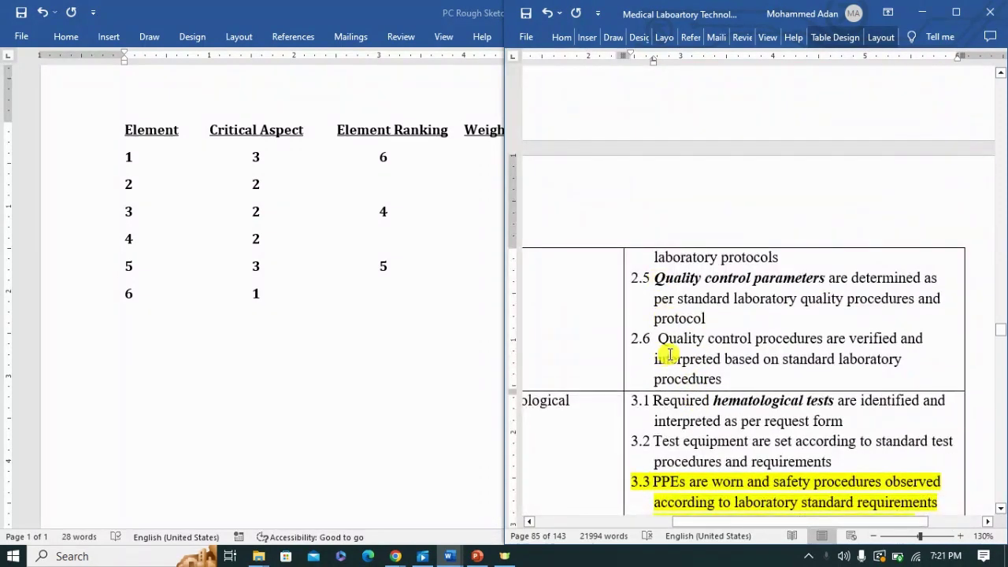
{"action": "scroll", "coordinate": [669, 356], "scroll_direction": "down", "scroll_amount": 3}
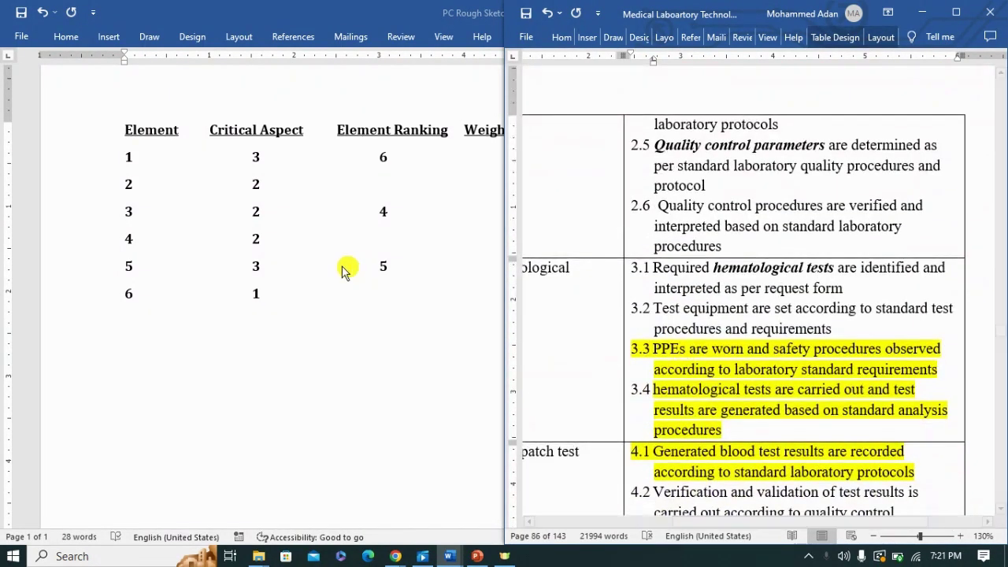
{"action": "scroll", "coordinate": [826, 352], "scroll_direction": "down", "scroll_amount": 2}
{"action": "scroll", "coordinate": [826, 352], "scroll_direction": "down", "scroll_amount": 3}
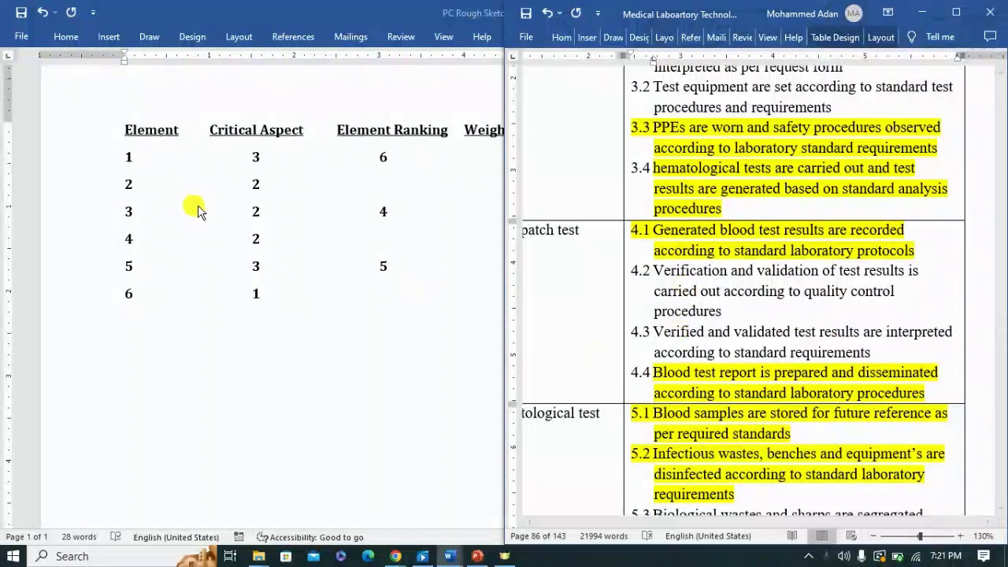
Maximize the rough sketch and enter Element Ranking values of 3 for element 2, 2 for element 4 and 1 for element 6
{"action": "key", "text": "super+Up"}
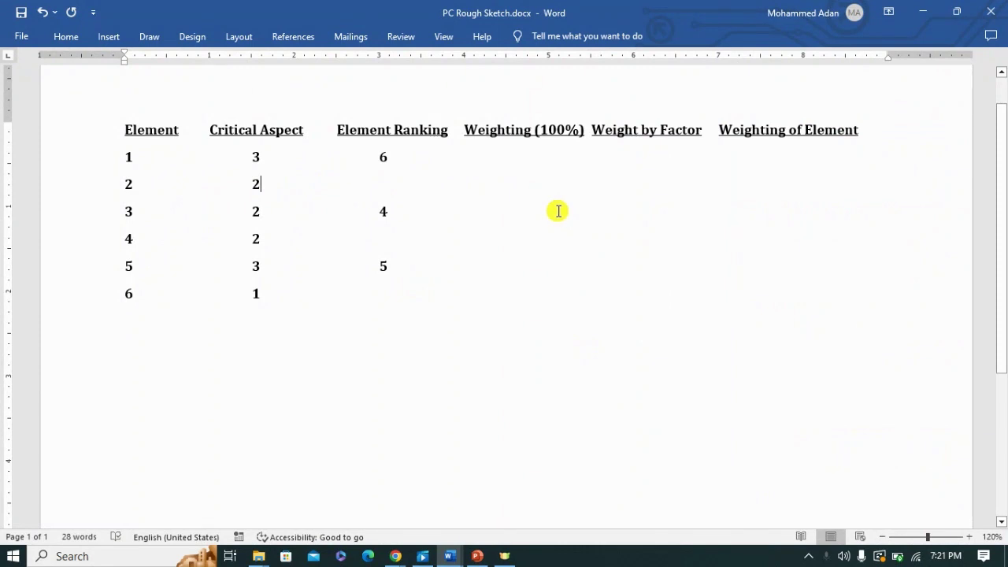
{"action": "key", "text": "Tab"}
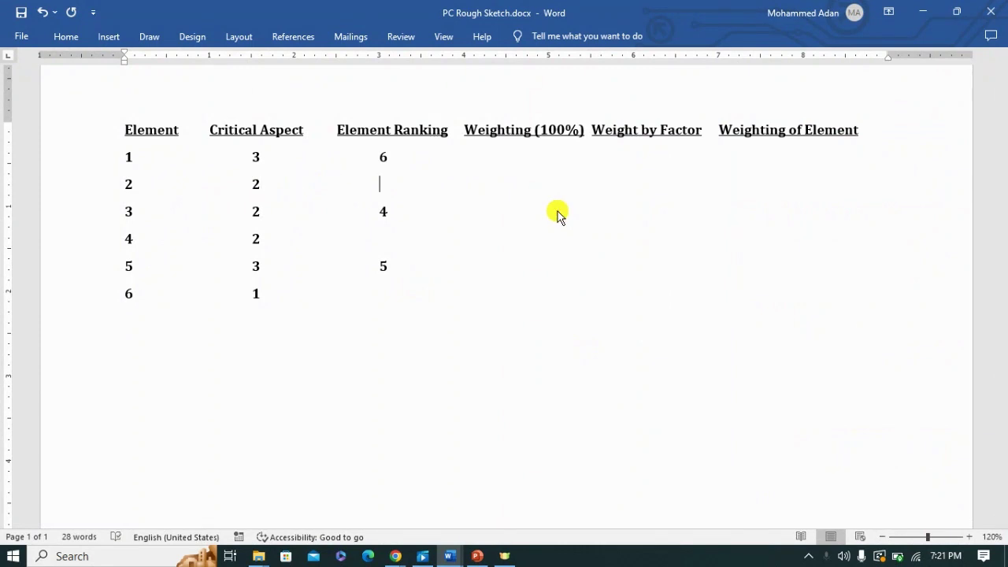
{"action": "type", "text": "3"}
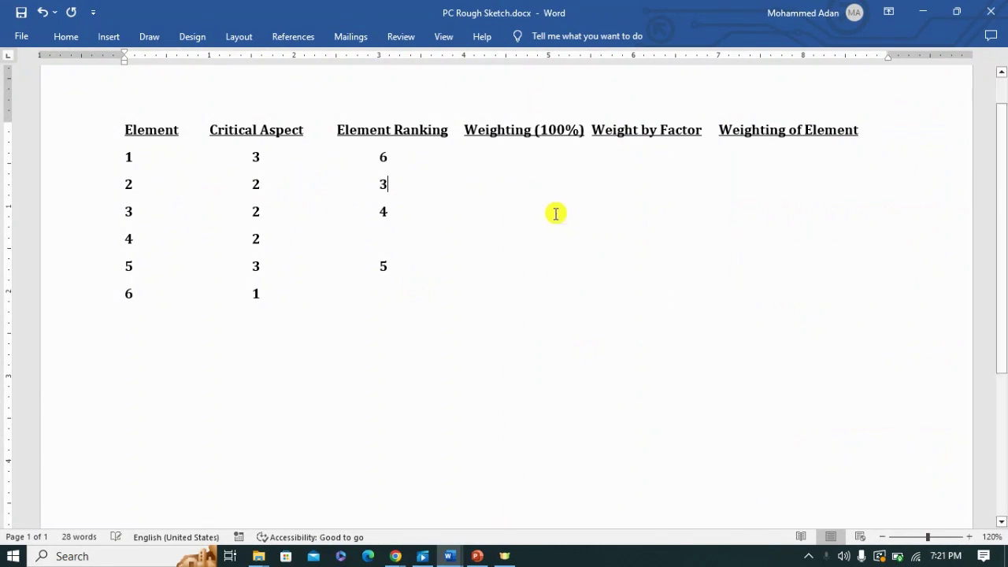
{"action": "left_click", "coordinate": [290, 236]}
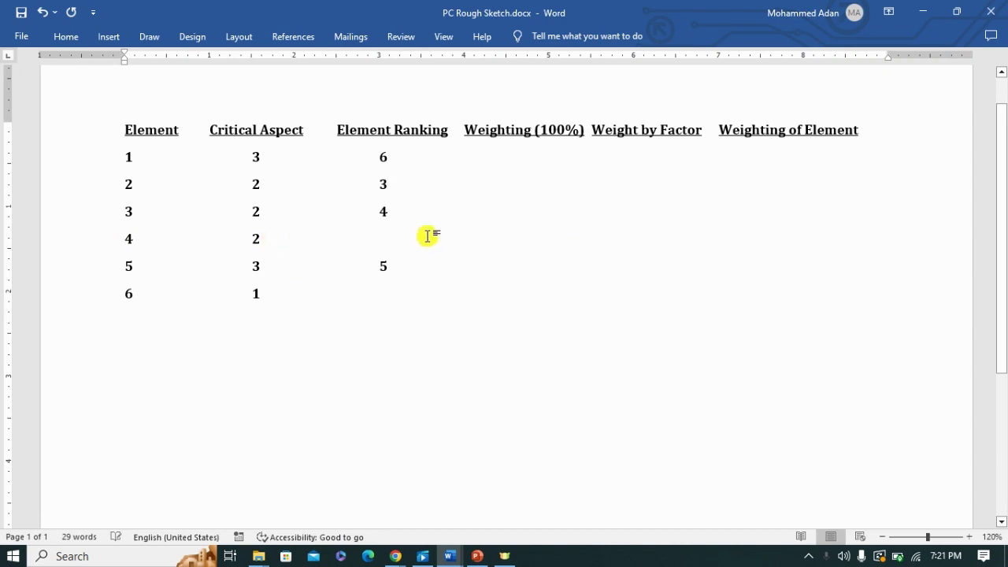
{"action": "key", "text": "Tab"}
{"action": "key", "text": "Tab"}
{"action": "type", "text": "2"}
{"action": "left_click", "coordinate": [297, 292]}
{"action": "key", "text": "Tab"}
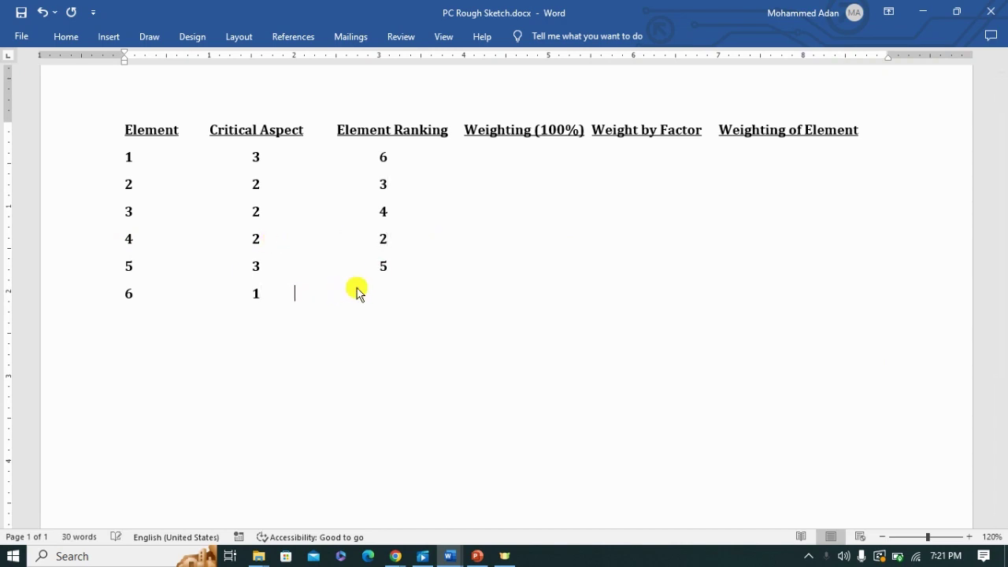
{"action": "key", "text": "Tab"}
{"action": "key", "text": "Tab"}
{"action": "key", "text": "BackSpace"}
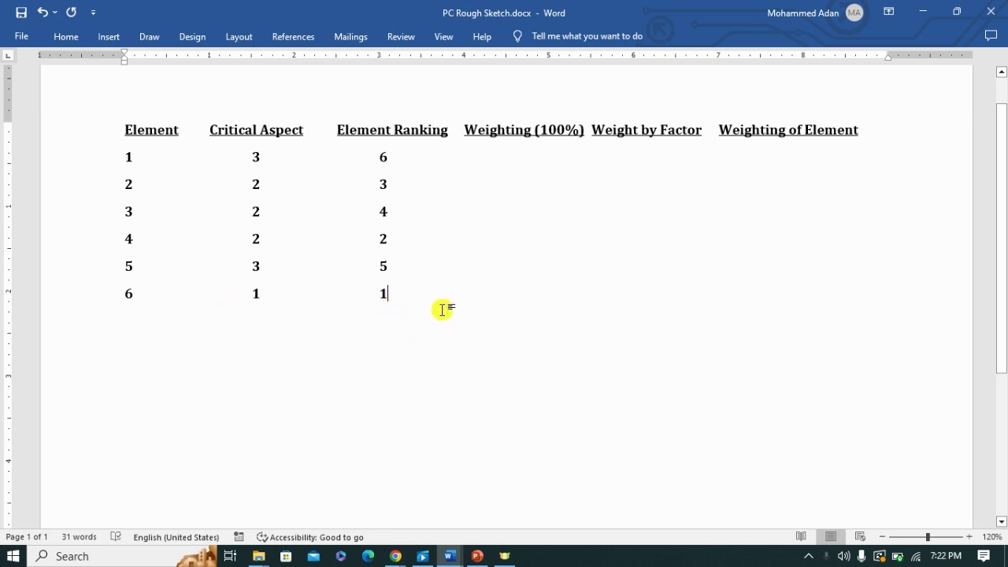
Add a row below element 6 with "Total=21" aligned under the Element Ranking column
{"action": "key", "text": "Return"}
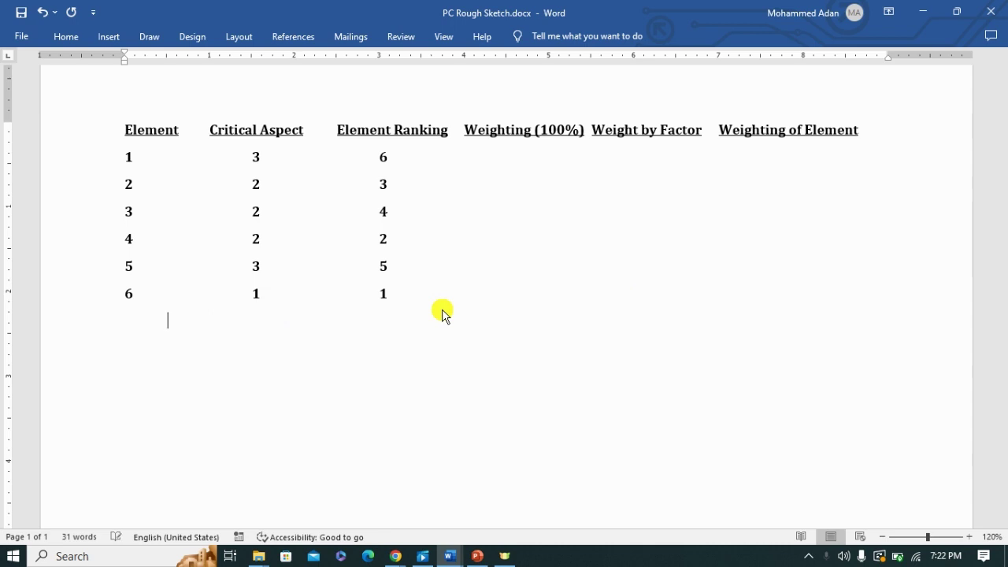
{"action": "key", "text": "Tab"}
{"action": "key", "text": "Tab"}
{"action": "key", "text": "Tab"}
{"action": "key", "text": "Tab"}
{"action": "key", "text": "Tab"}
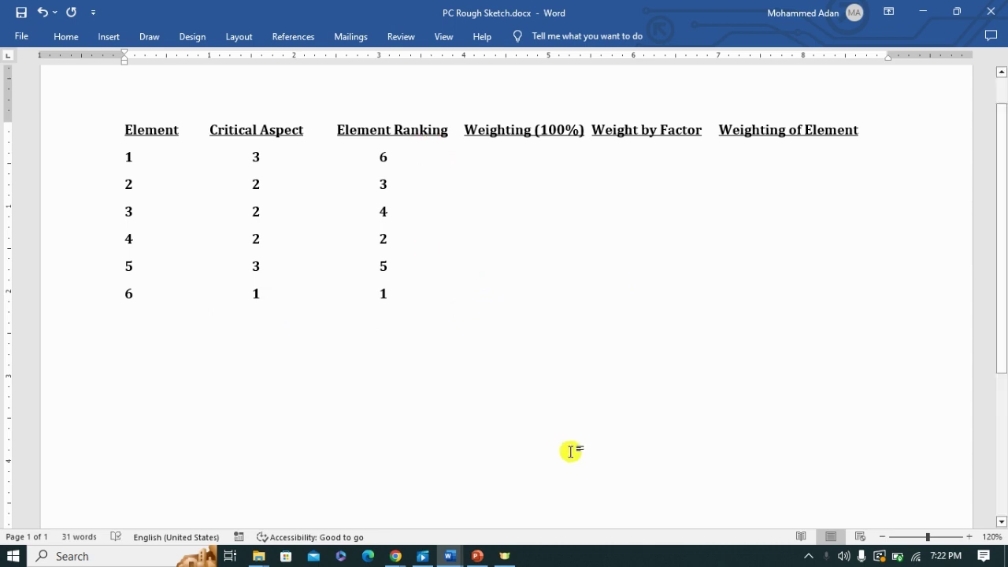
{"action": "type", "text": "21"}
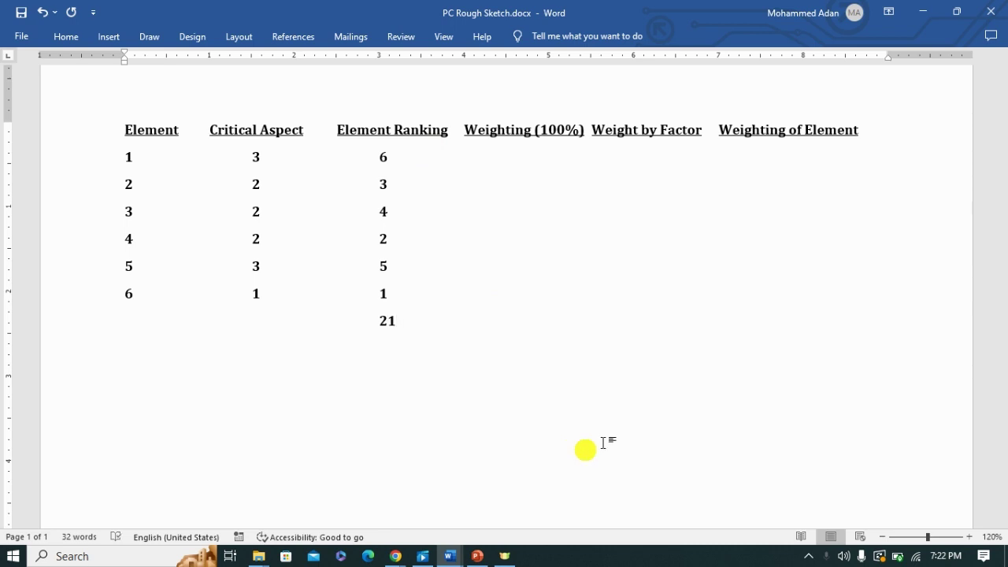
{"action": "left_click", "coordinate": [379, 320]}
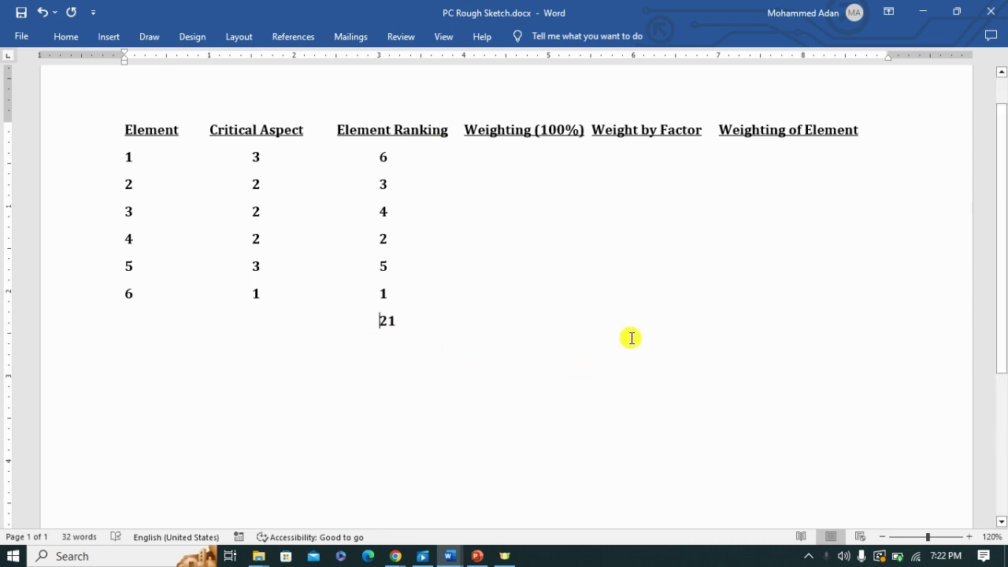
{"action": "type", "text": "To"}
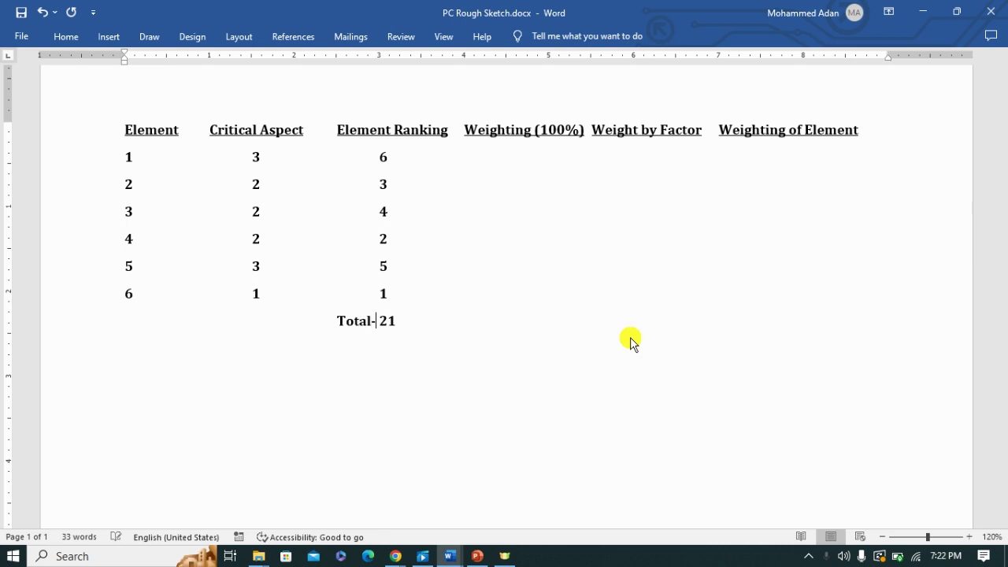
{"action": "type", "text": "tal"}
{"action": "type", "text": "="}
{"action": "key", "text": "Tab"}
{"action": "left_click", "coordinate": [396, 157]}
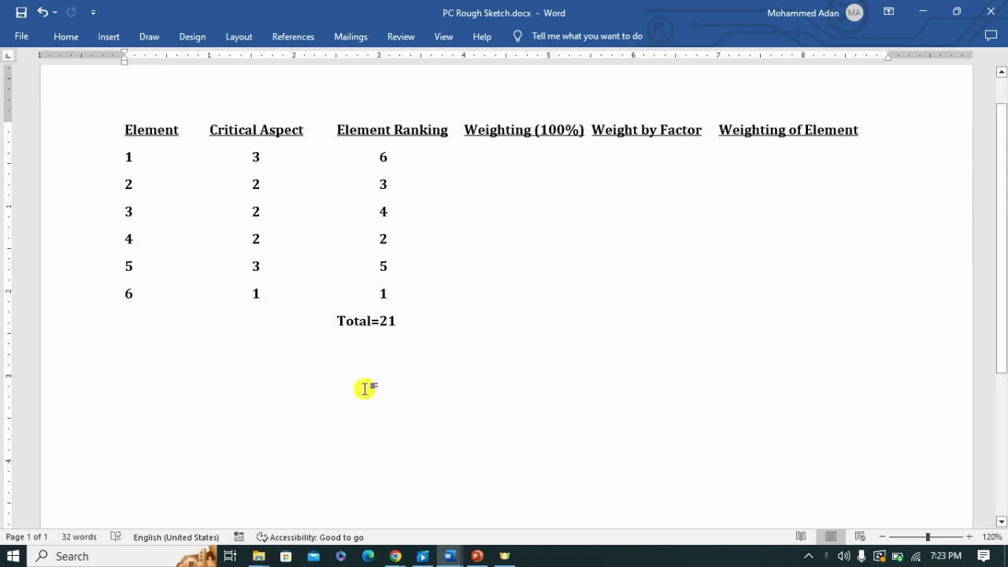
{"action": "key", "text": "BackSpace"}
{"action": "key", "text": "ctrl+z"}
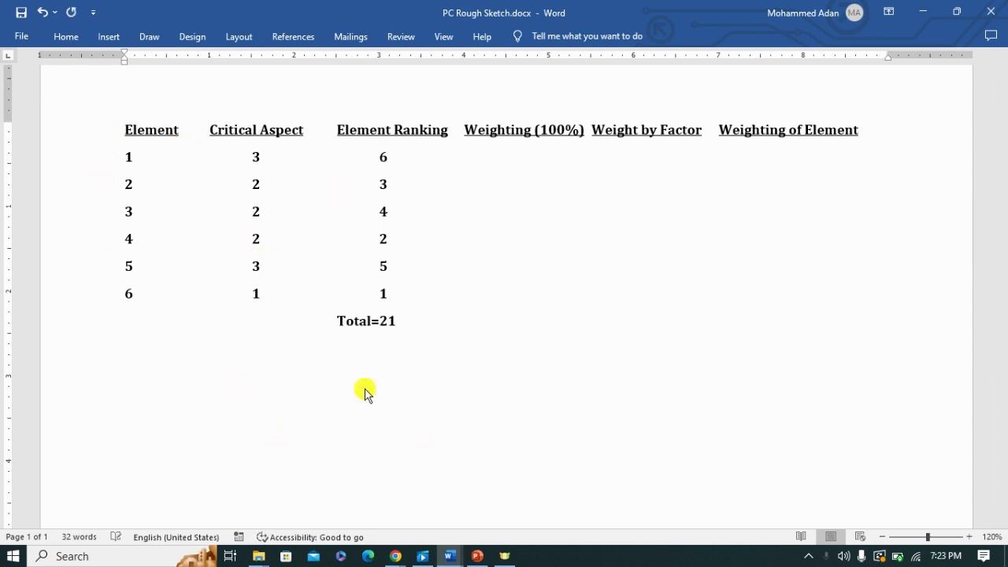
Write "nth/Total rank" on a new line below the total, leaving a blank line between them
{"action": "left_click", "coordinate": [472, 324]}
{"action": "key", "text": "Return"}
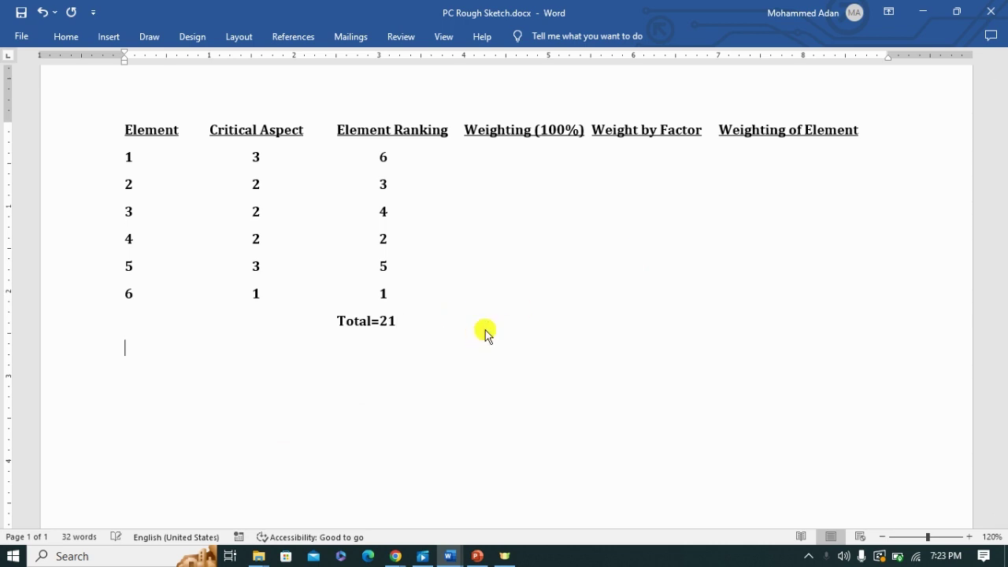
{"action": "type", "text": "nth"}
{"action": "key", "text": "Return"}
{"action": "key", "text": "BackSpace"}
{"action": "key", "text": "BackSpace"}
{"action": "key", "text": "BackSpace"}
{"action": "type", "text": "nth/Total ra"}
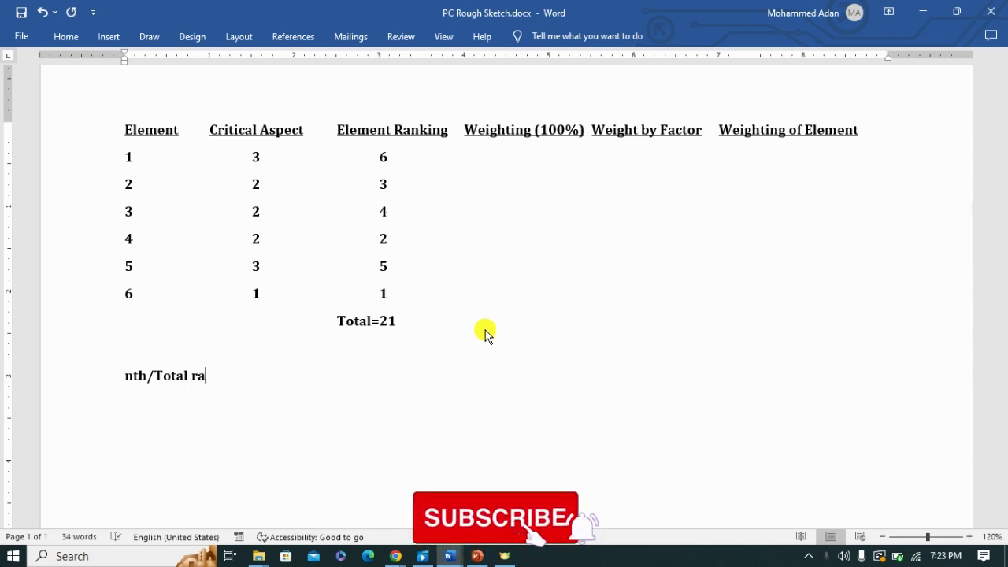
{"action": "type", "text": "nk"}
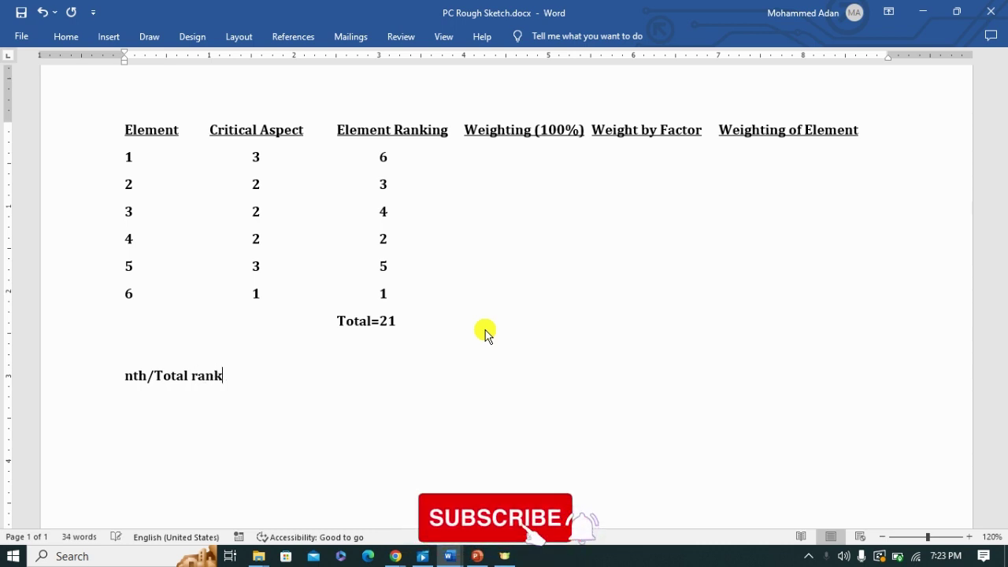
Complete the weighting formula below the table to read "nth rank/Total rank*100"
{"action": "left_click", "coordinate": [149, 378]}
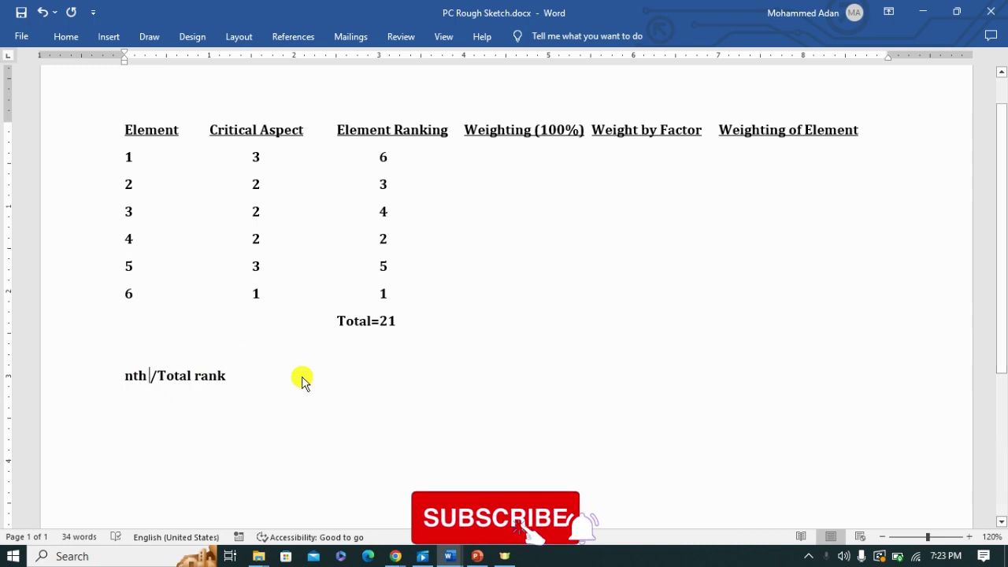
{"action": "type", "text": "rank"}
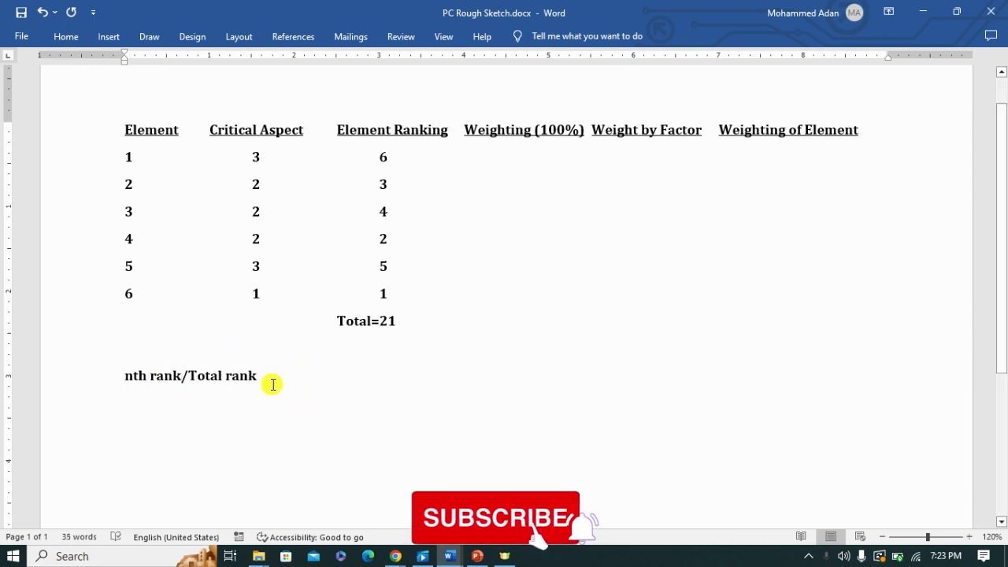
{"action": "left_click", "coordinate": [262, 378]}
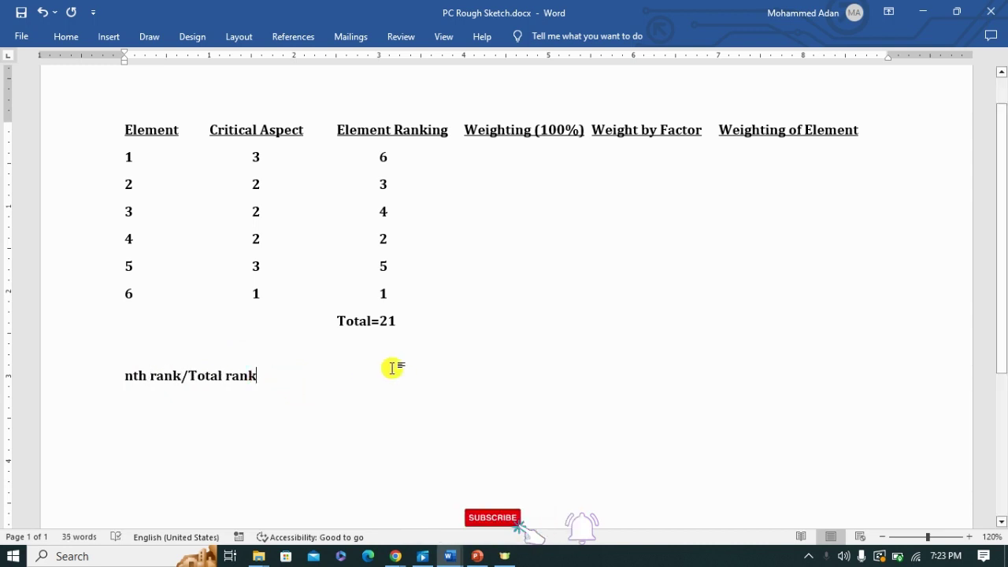
{"action": "type", "text": "&"}
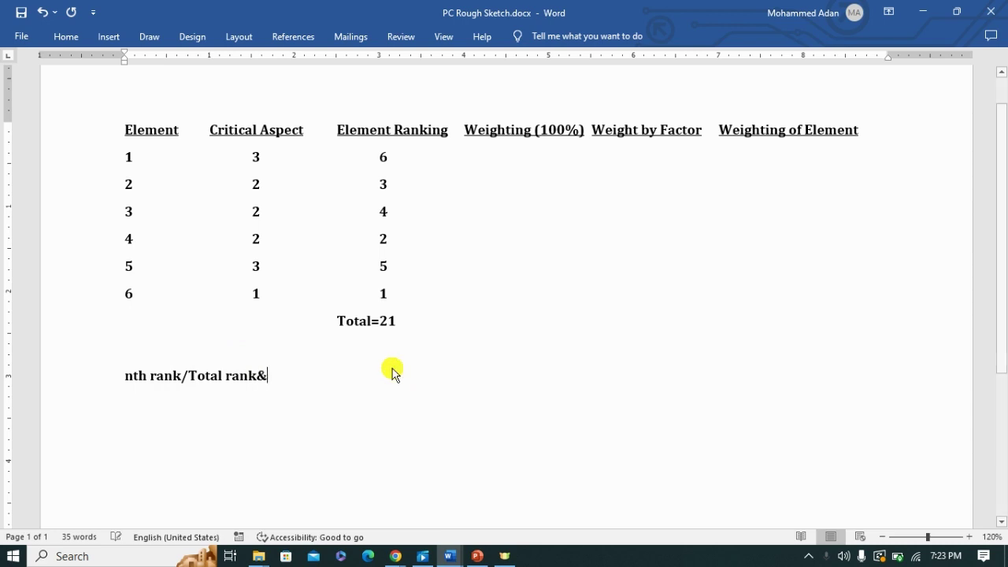
{"action": "key", "text": "BackSpace"}
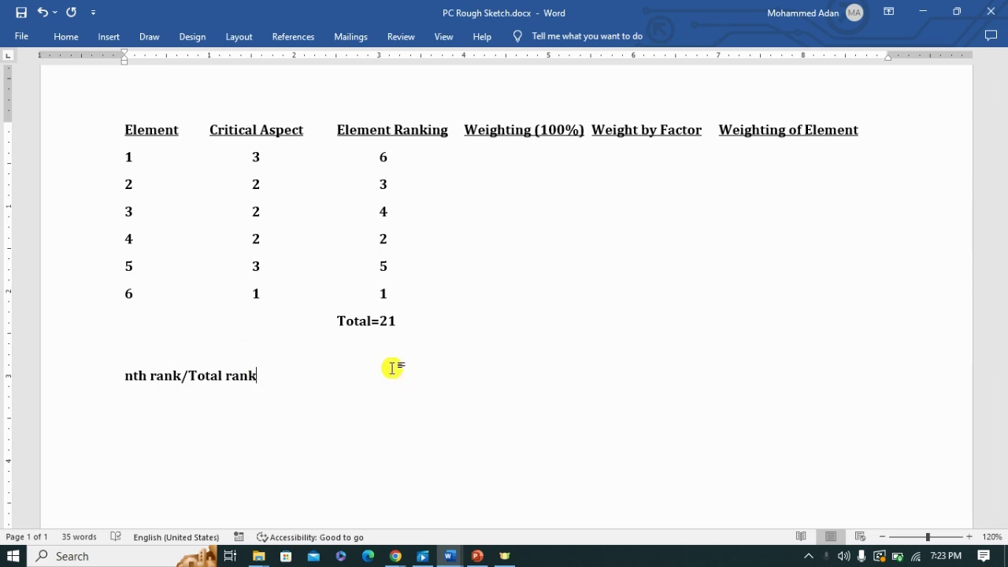
{"action": "type", "text": "*100"}
Write element 1's calculation "6/21*100 28.5" under the formula, and place the cursor in element 1's row under Weighting (100%)
{"action": "left_click", "coordinate": [512, 157]}
{"action": "left_click", "coordinate": [164, 403]}
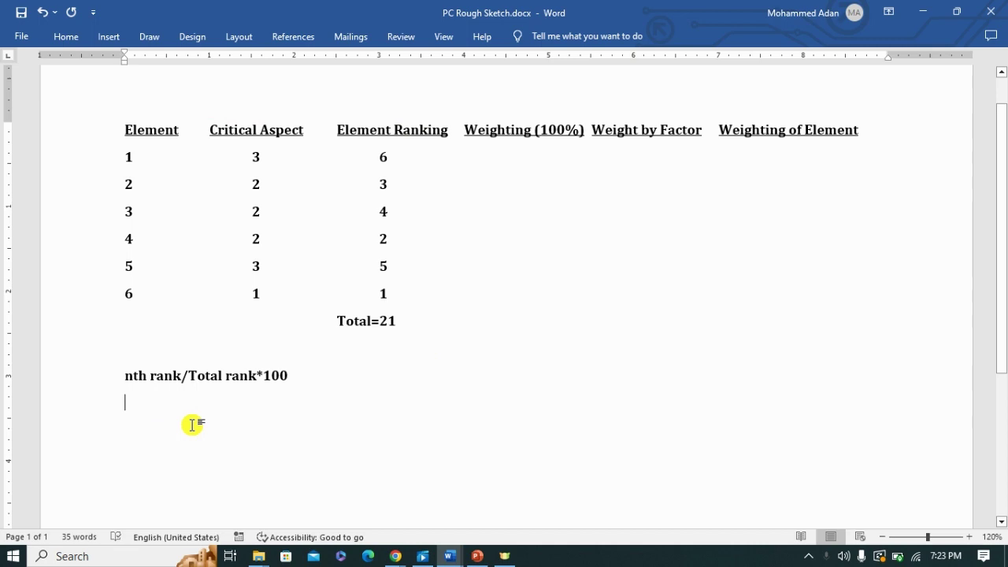
{"action": "type", "text": "6/"}
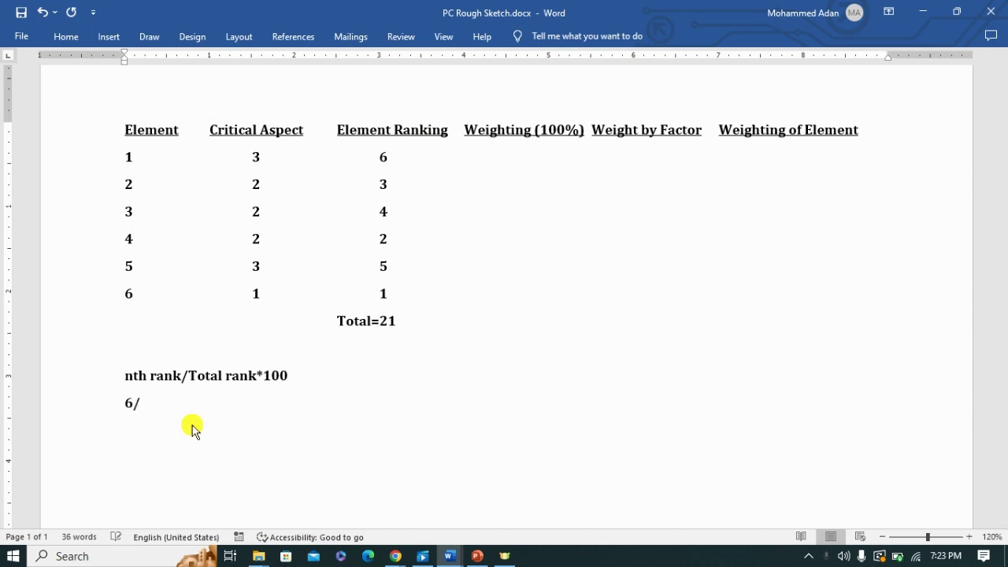
{"action": "type", "text": "21*100"}
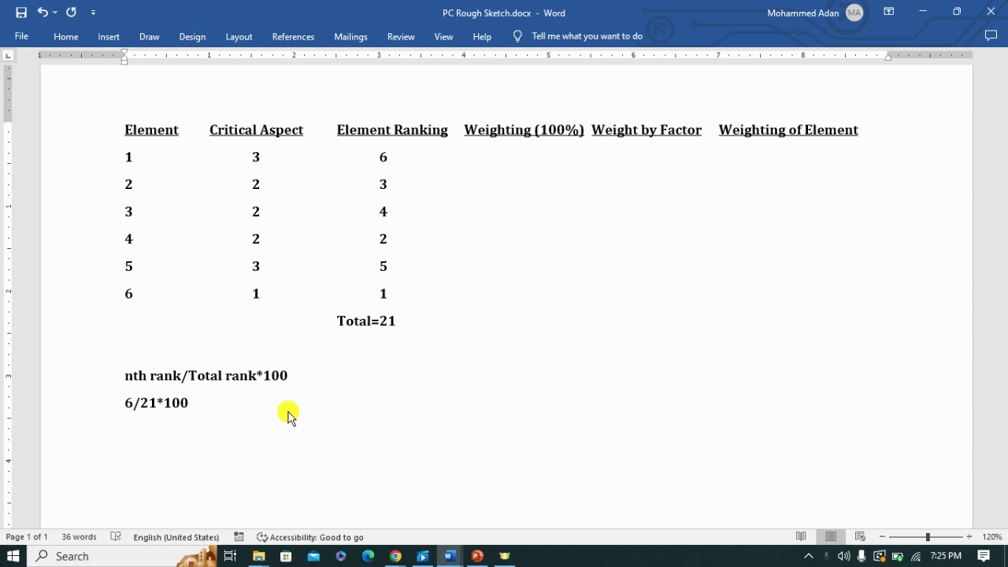
{"action": "type", "text": " 28.5"}
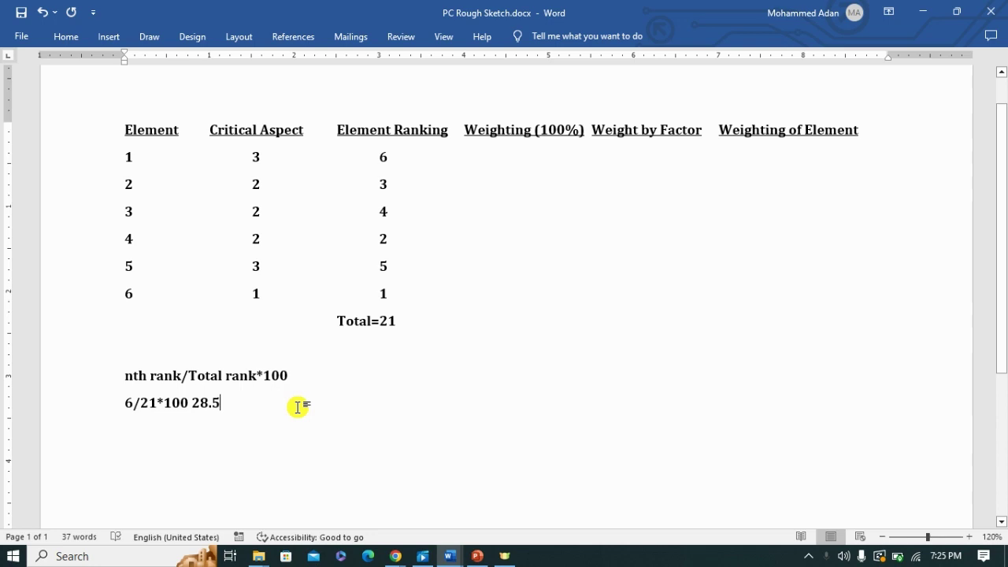
{"action": "left_click", "coordinate": [519, 155]}
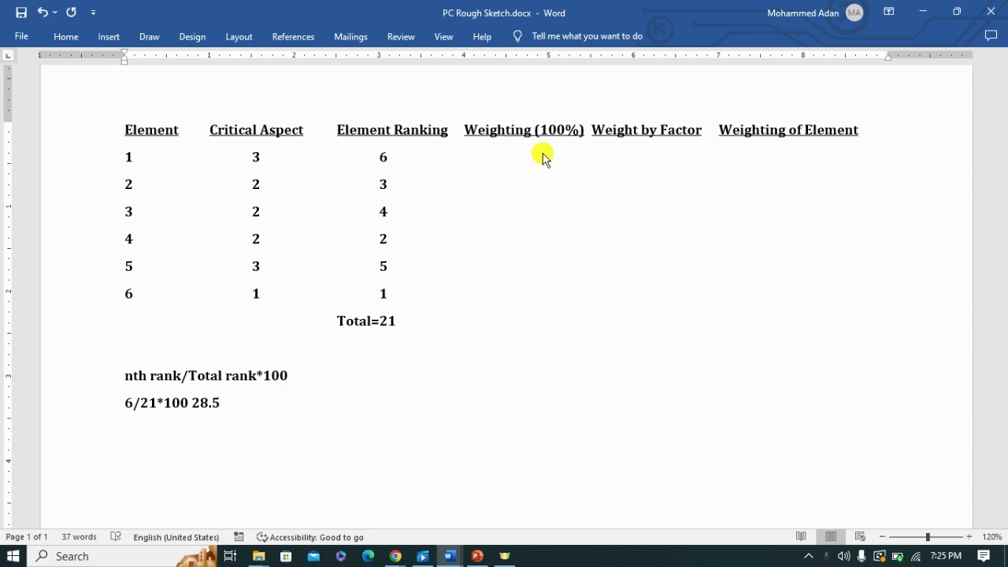
Enter 29, 14 and 19 under Weighting (100%) for elements 1, 2 and 3
{"action": "type", "text": "29"}
{"action": "left_click", "coordinate": [417, 186]}
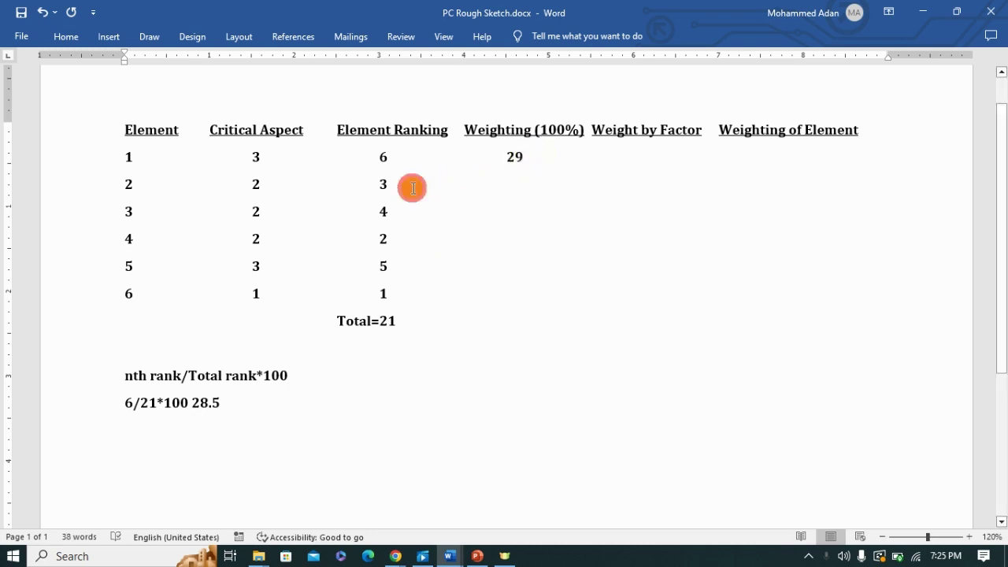
{"action": "key", "text": "Tab"}
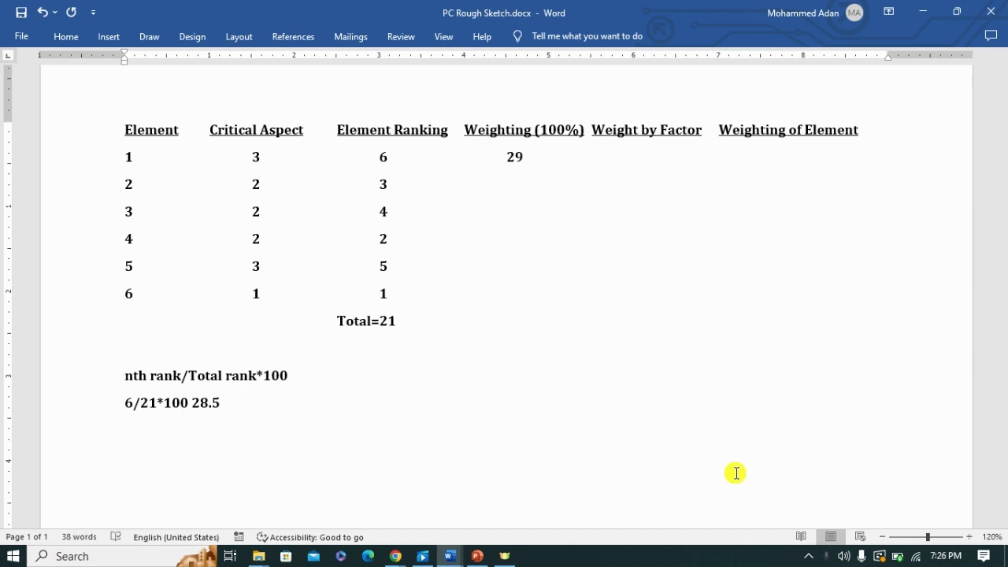
{"action": "type", "text": "14"}
{"action": "left_click", "coordinate": [559, 219]}
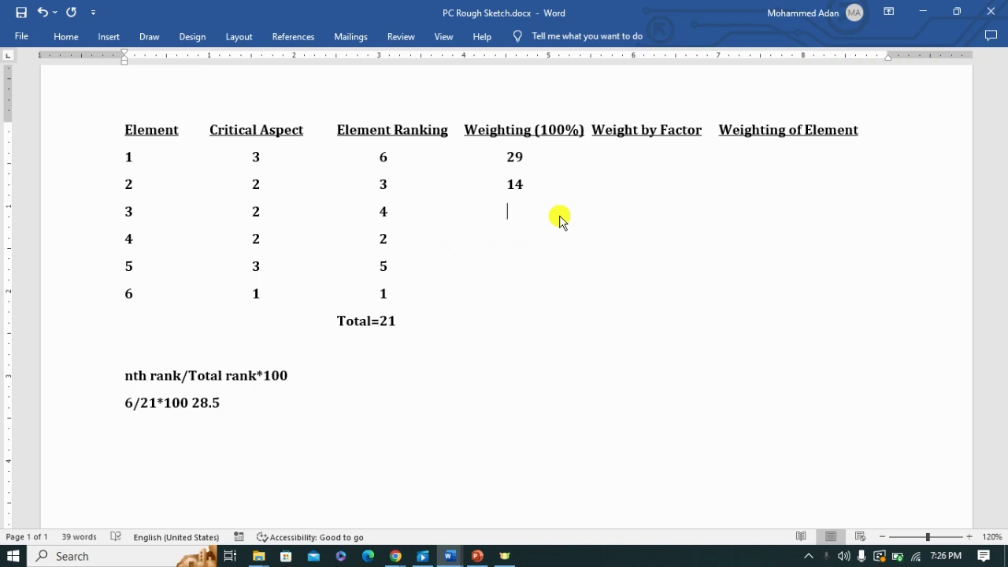
{"action": "type", "text": "19"}
Enter 10, 23 and 4 under Weighting (100%) for elements 4, 5 and 6
{"action": "left_click", "coordinate": [532, 237]}
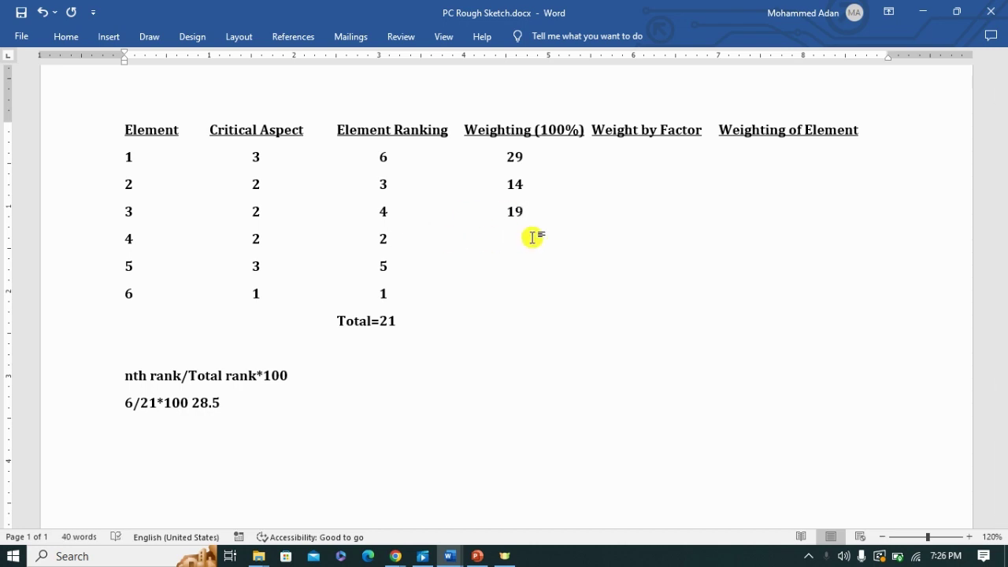
{"action": "type", "text": "10"}
{"action": "left_click", "coordinate": [533, 265]}
{"action": "key", "text": "Tab"}
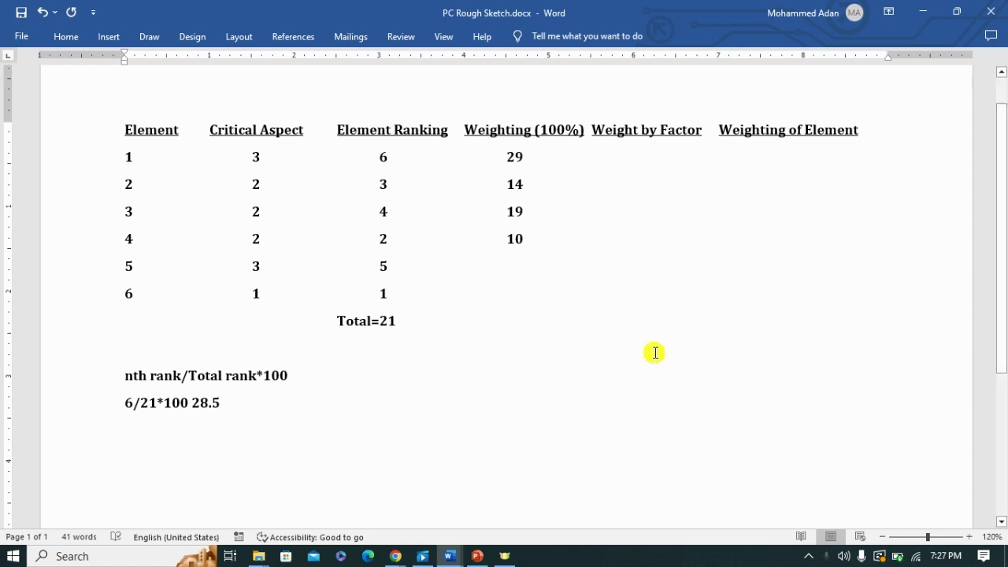
{"action": "type", "text": "24"}
{"action": "key", "text": "BackSpace"}
{"action": "type", "text": "3 1"}
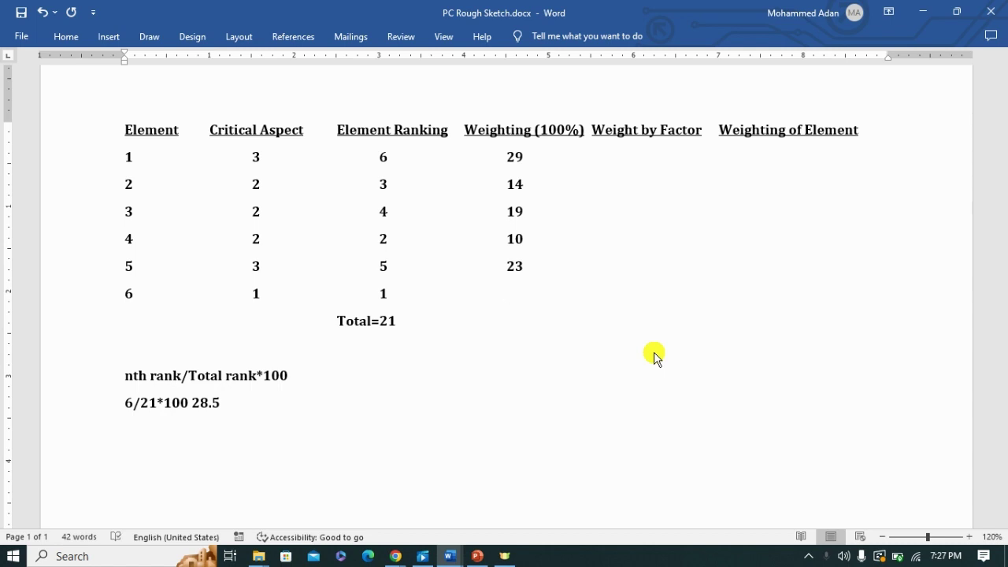
{"action": "type", "text": "4"}
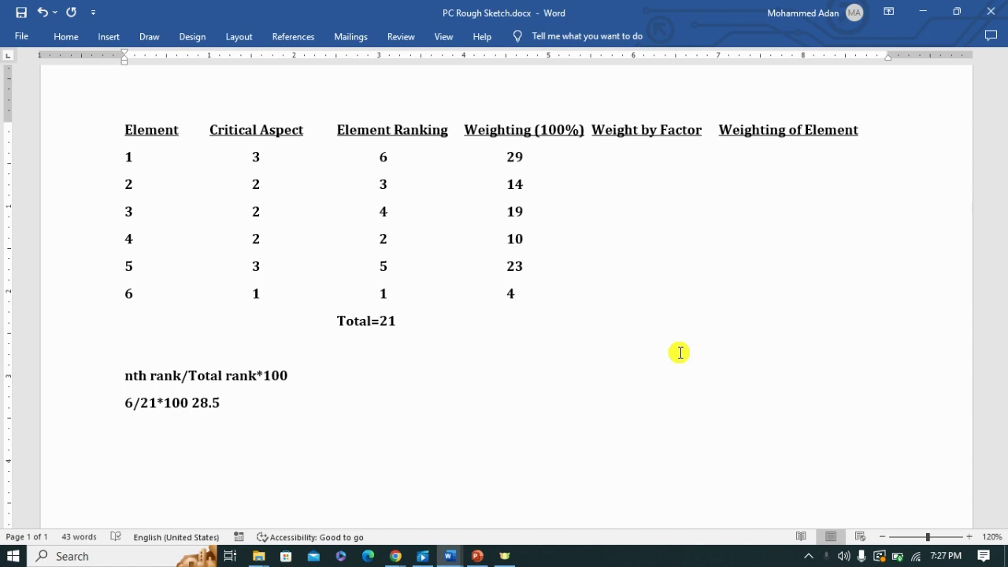
Correct element 5's weighting to 24 and enter 100 in the total row under Weighting (100%)
{"action": "left_click", "coordinate": [614, 270]}
{"action": "key", "text": "BackSpace"}
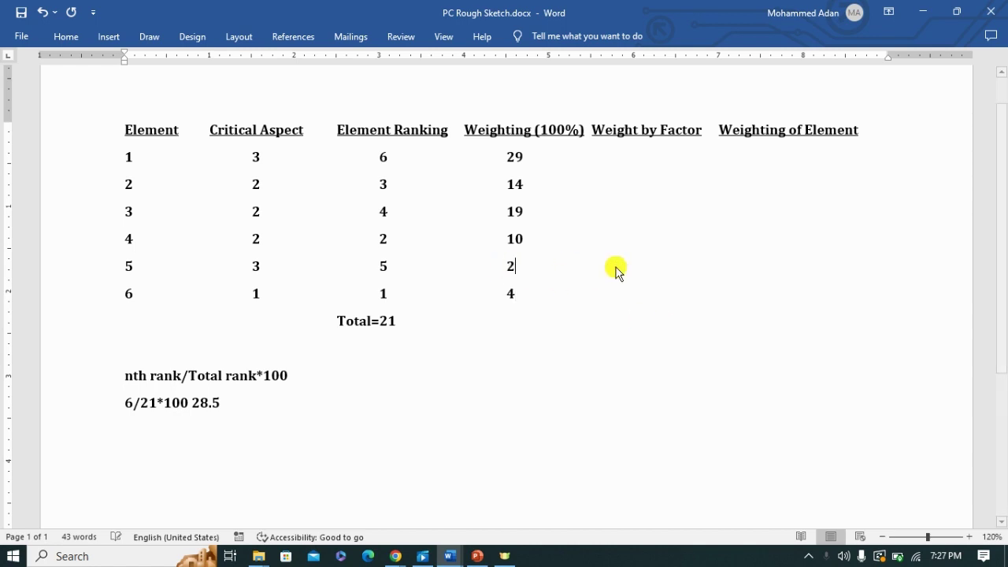
{"action": "type", "text": "4"}
{"action": "double_click", "coordinate": [534, 317]}
{"action": "type", "text": "100"}
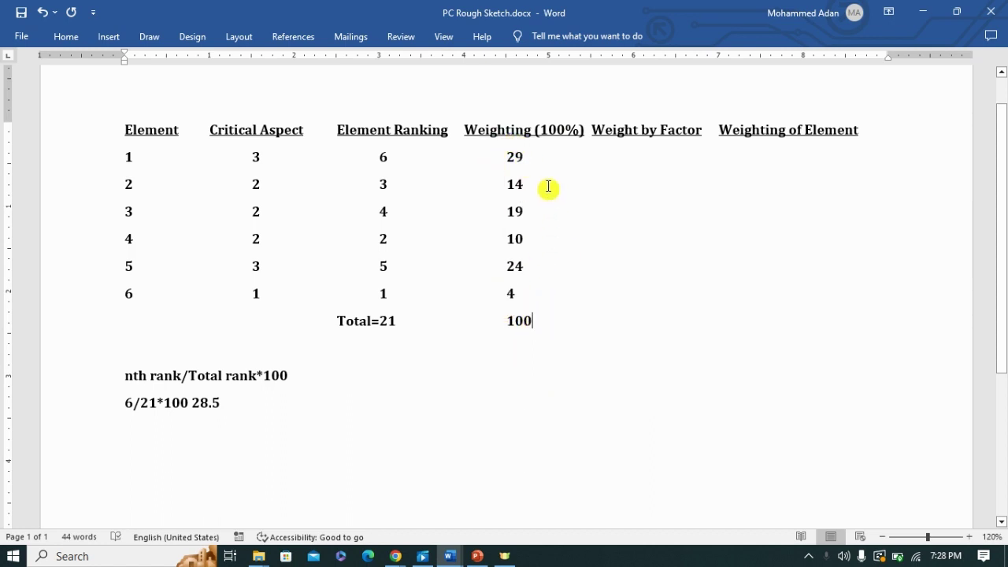
Put the factor 3 in the parentheses of the Weight by Factor heading and enter 300 for that column in the total row
{"action": "left_click", "coordinate": [587, 159]}
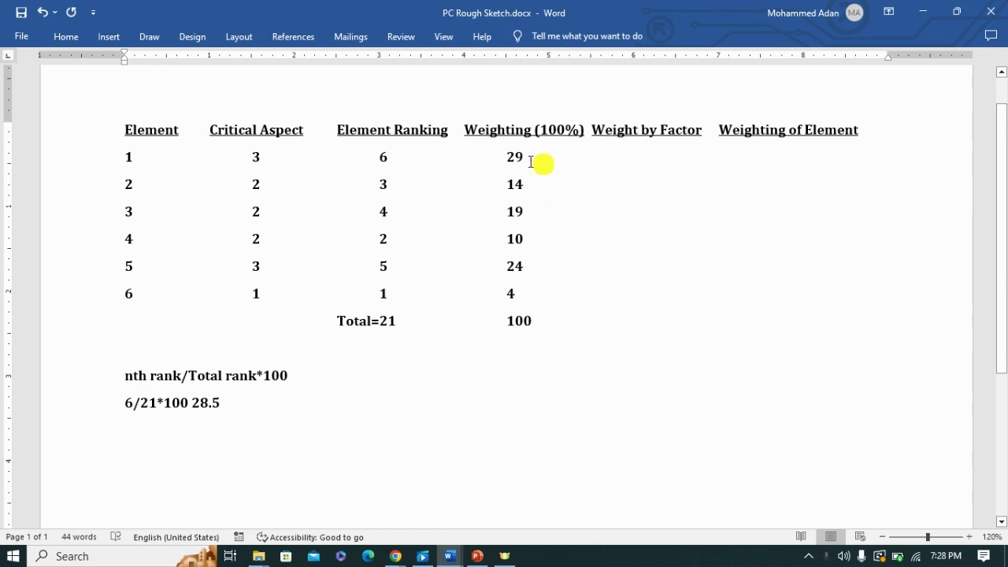
{"action": "key", "text": "Tab"}
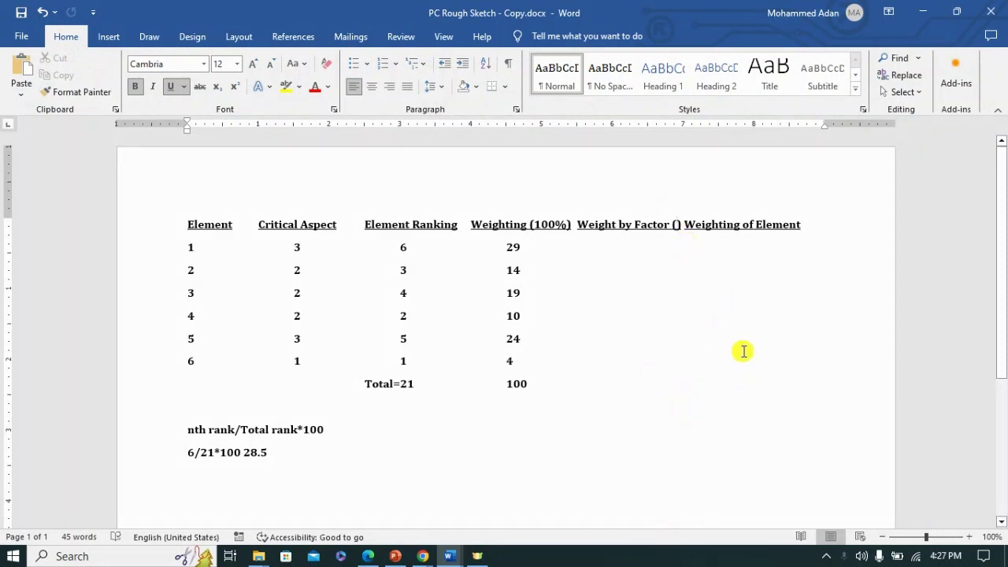
{"action": "type", "text": "3"}
{"action": "left_click", "coordinate": [559, 382]}
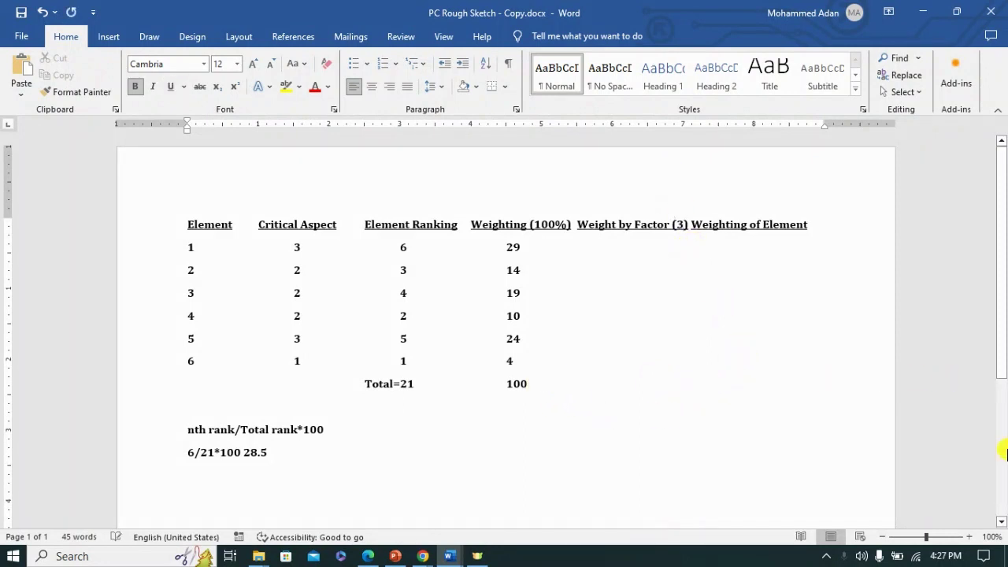
{"action": "key", "text": "Tab"}
{"action": "type", "text": "300"}
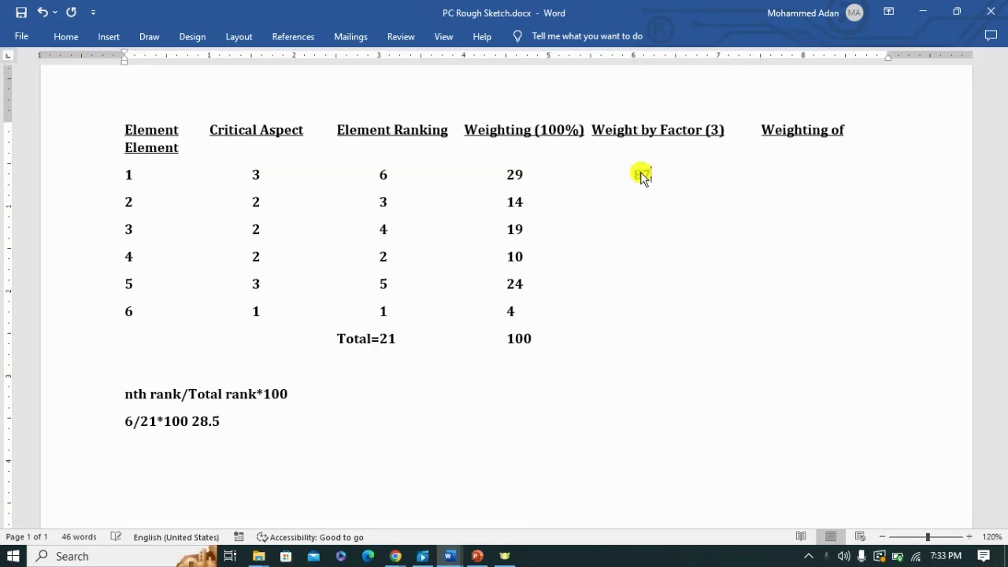
Enter 42, 57 and 30 under Weight by Factor (3) for elements 2, 3 and 4
{"action": "key", "text": "Down"}
{"action": "key", "text": "Tab"}
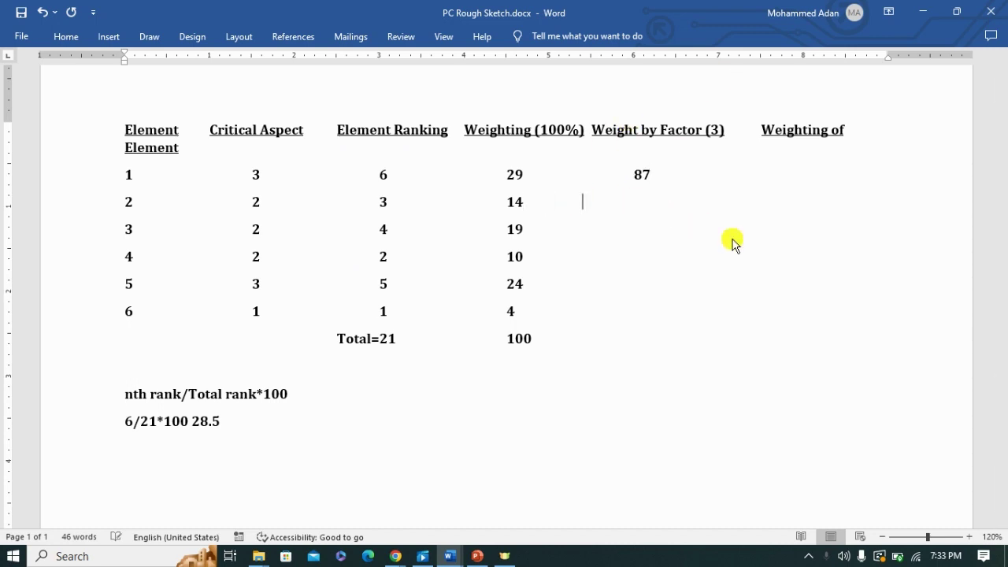
{"action": "type", "text": "42"}
{"action": "key", "text": "Down"}
{"action": "type", "text": "57"}
{"action": "left_click", "coordinate": [692, 265]}
{"action": "type", "text": "30"}
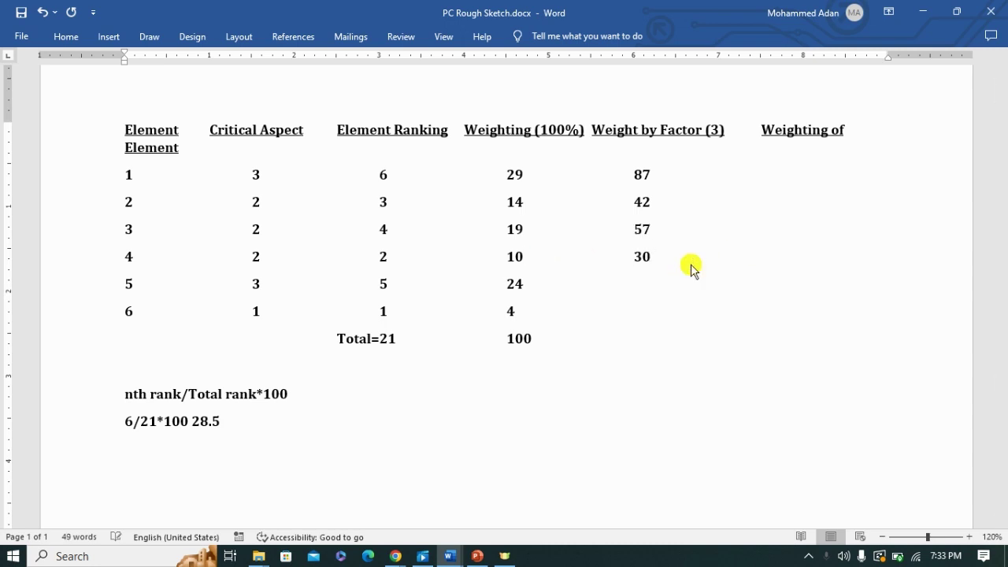
Enter 72 and 12 under Weight by Factor (3) for elements 5 and 6, and 300 in the total row
{"action": "left_click", "coordinate": [590, 291]}
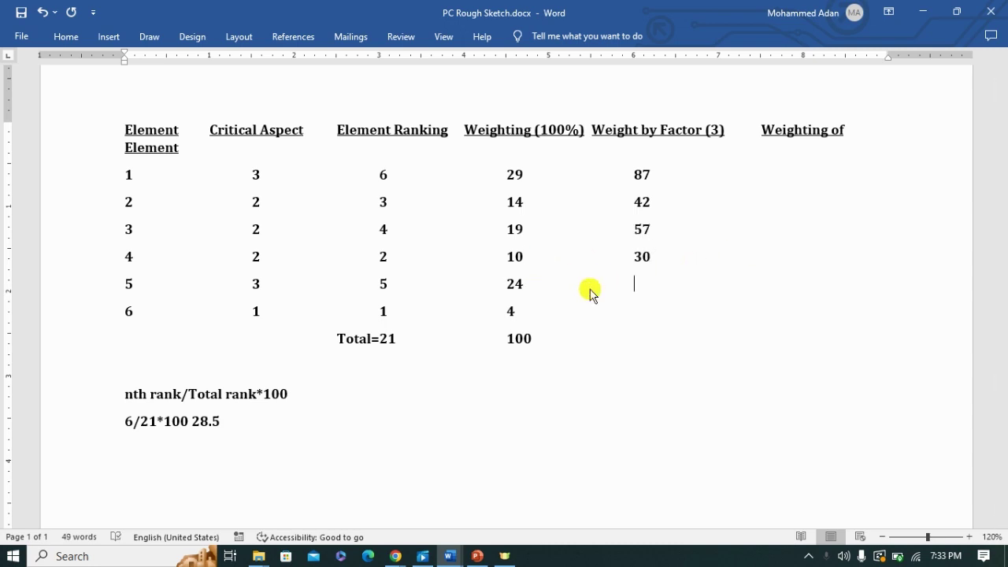
{"action": "type", "text": "72"}
{"action": "left_click", "coordinate": [652, 317]}
{"action": "type", "text": "12"}
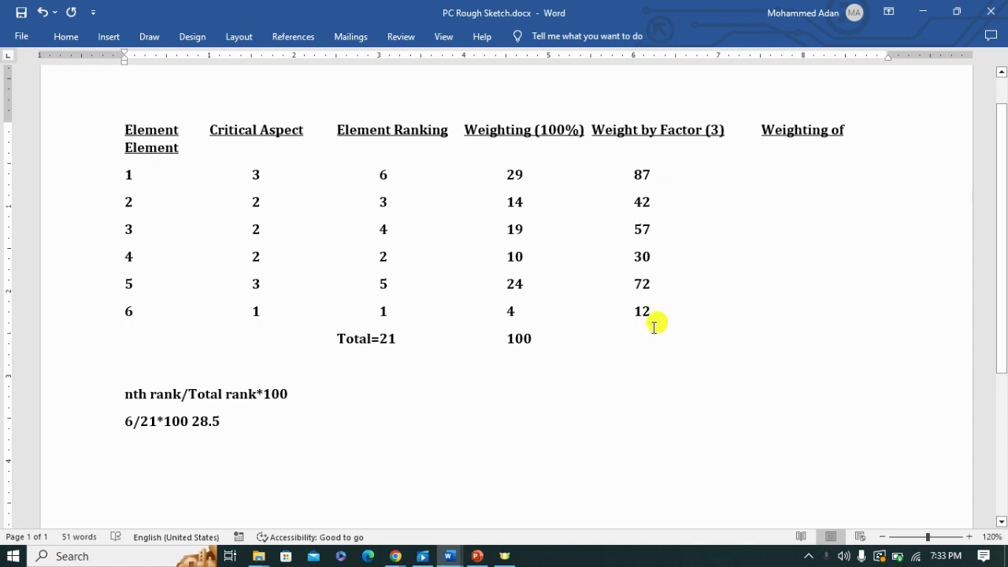
{"action": "left_click", "coordinate": [533, 338]}
{"action": "key", "text": "Tab"}
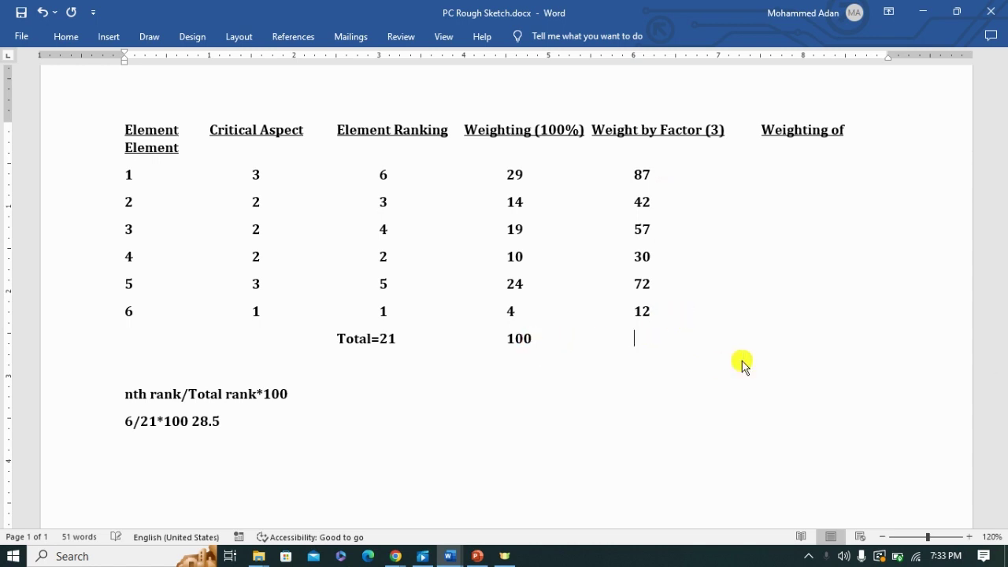
{"action": "type", "text": "300"}
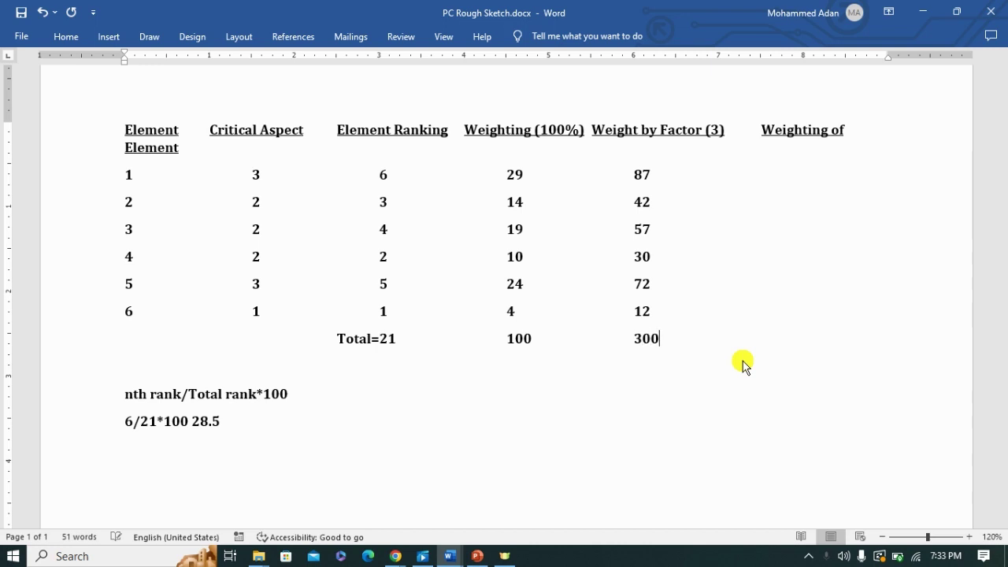